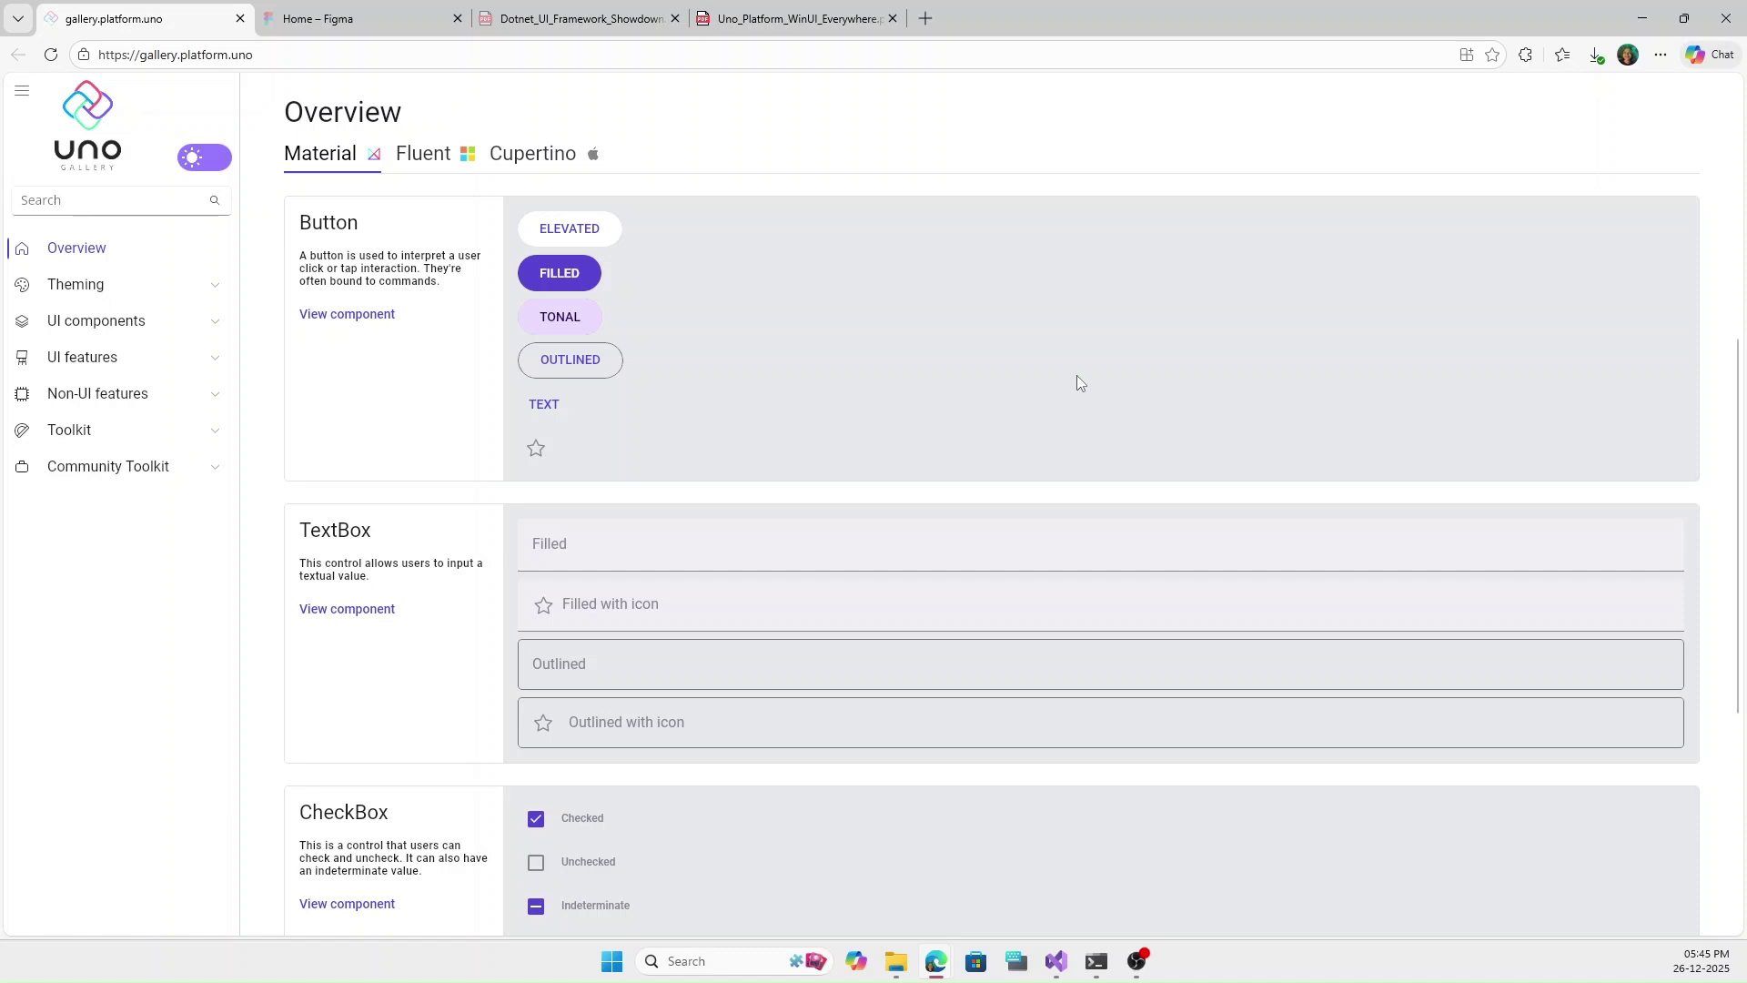
pyautogui.scroll(-1, 1077, 376)
pyautogui.scroll(-1, 1077, 376)
pyautogui.scroll(-1, 1077, 376)
pyautogui.scroll(-1, 1078, 376)
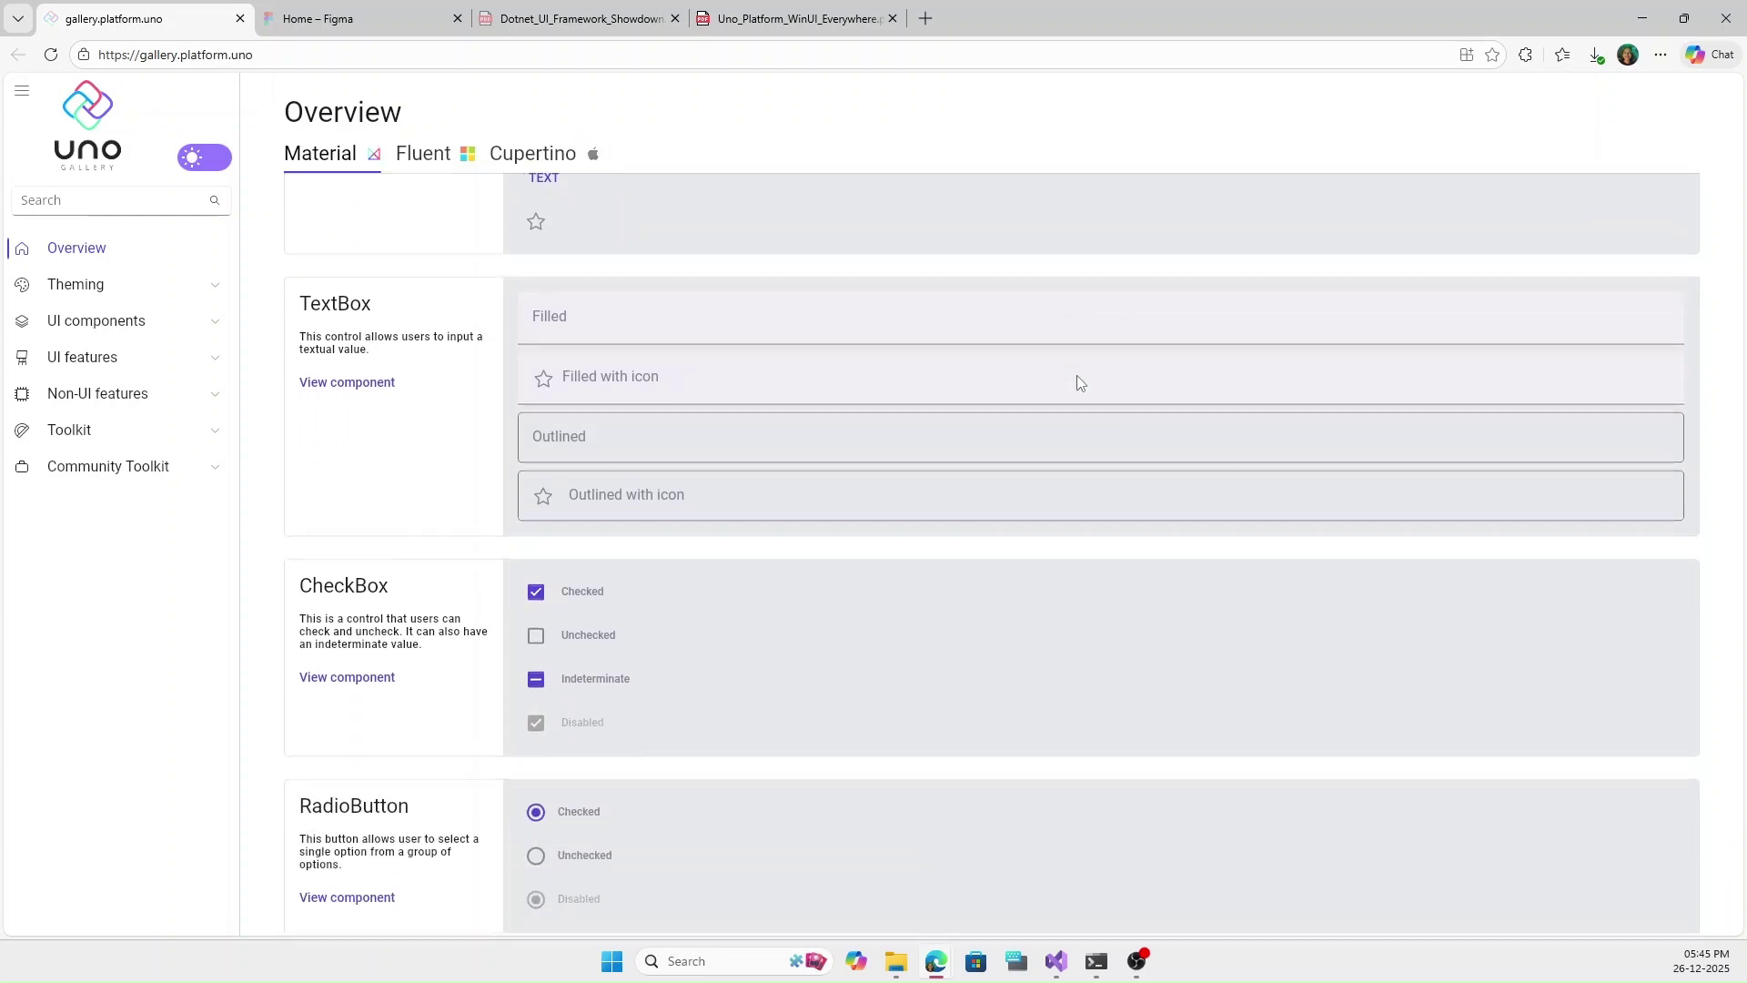
pyautogui.scroll(-1, 1076, 375)
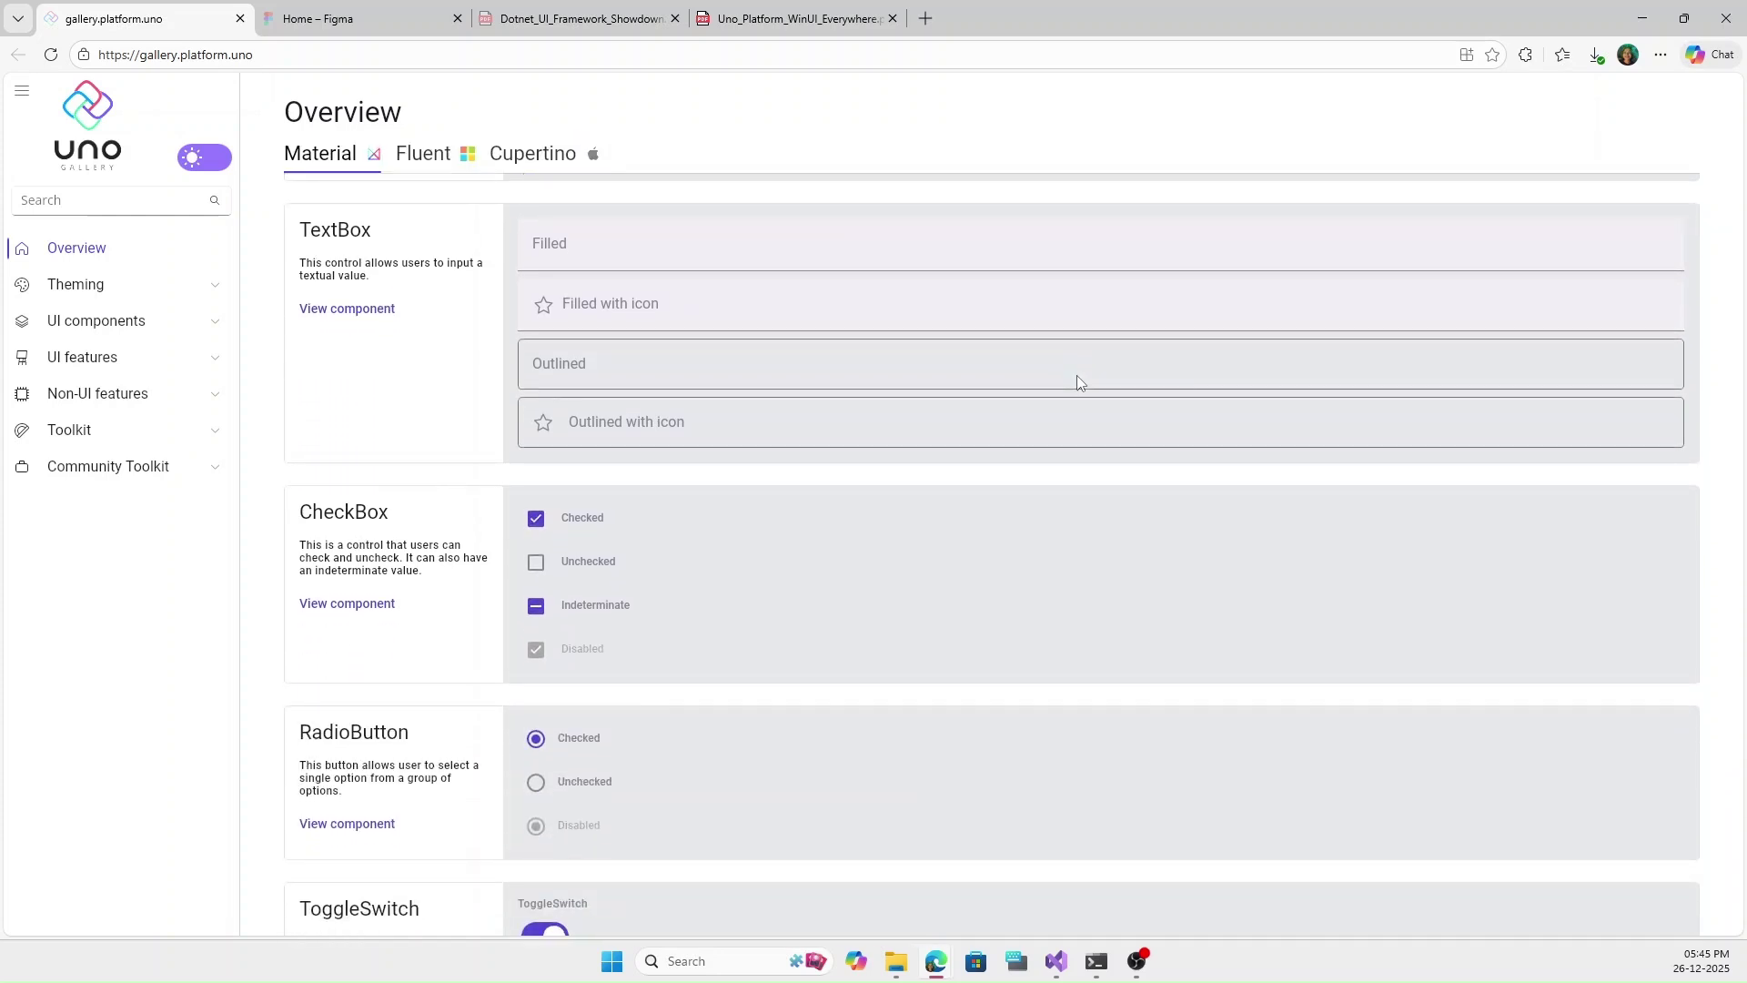
pyautogui.scroll(-1, 1077, 382)
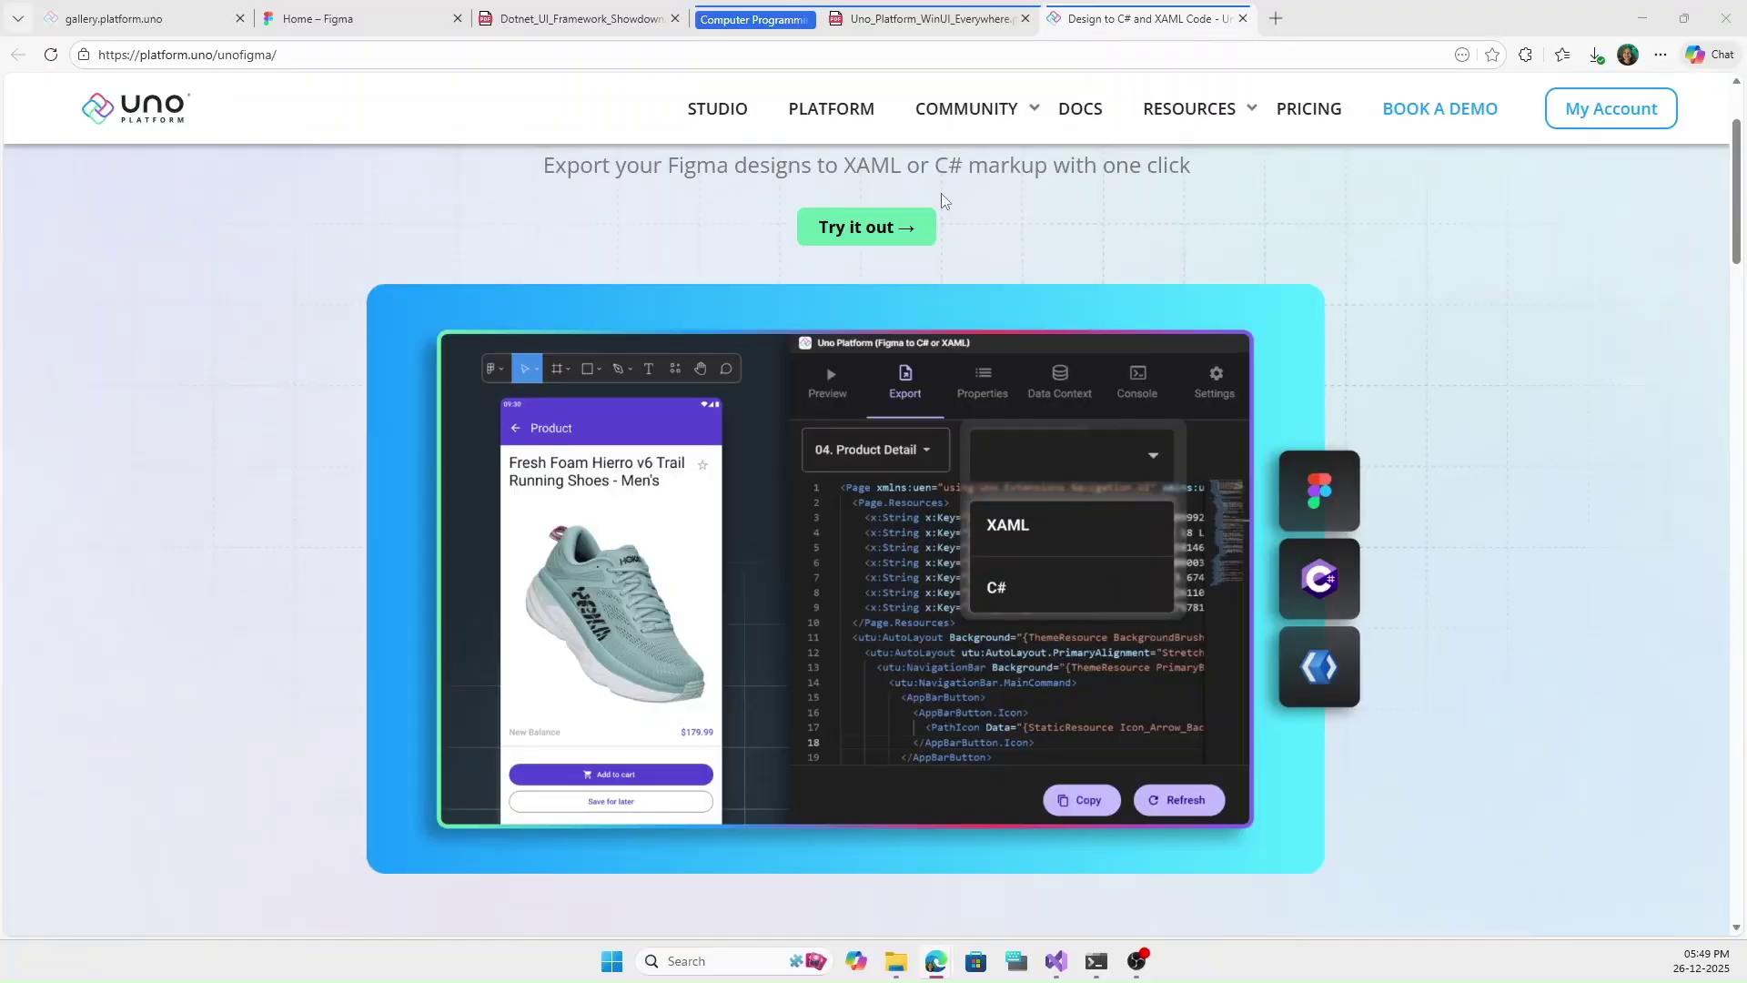
# Find the Uno Platform Material Toolkit in Figma Community via 'uno platform' and open it in the editor.
pyautogui.hotkey('ctrl', '2')
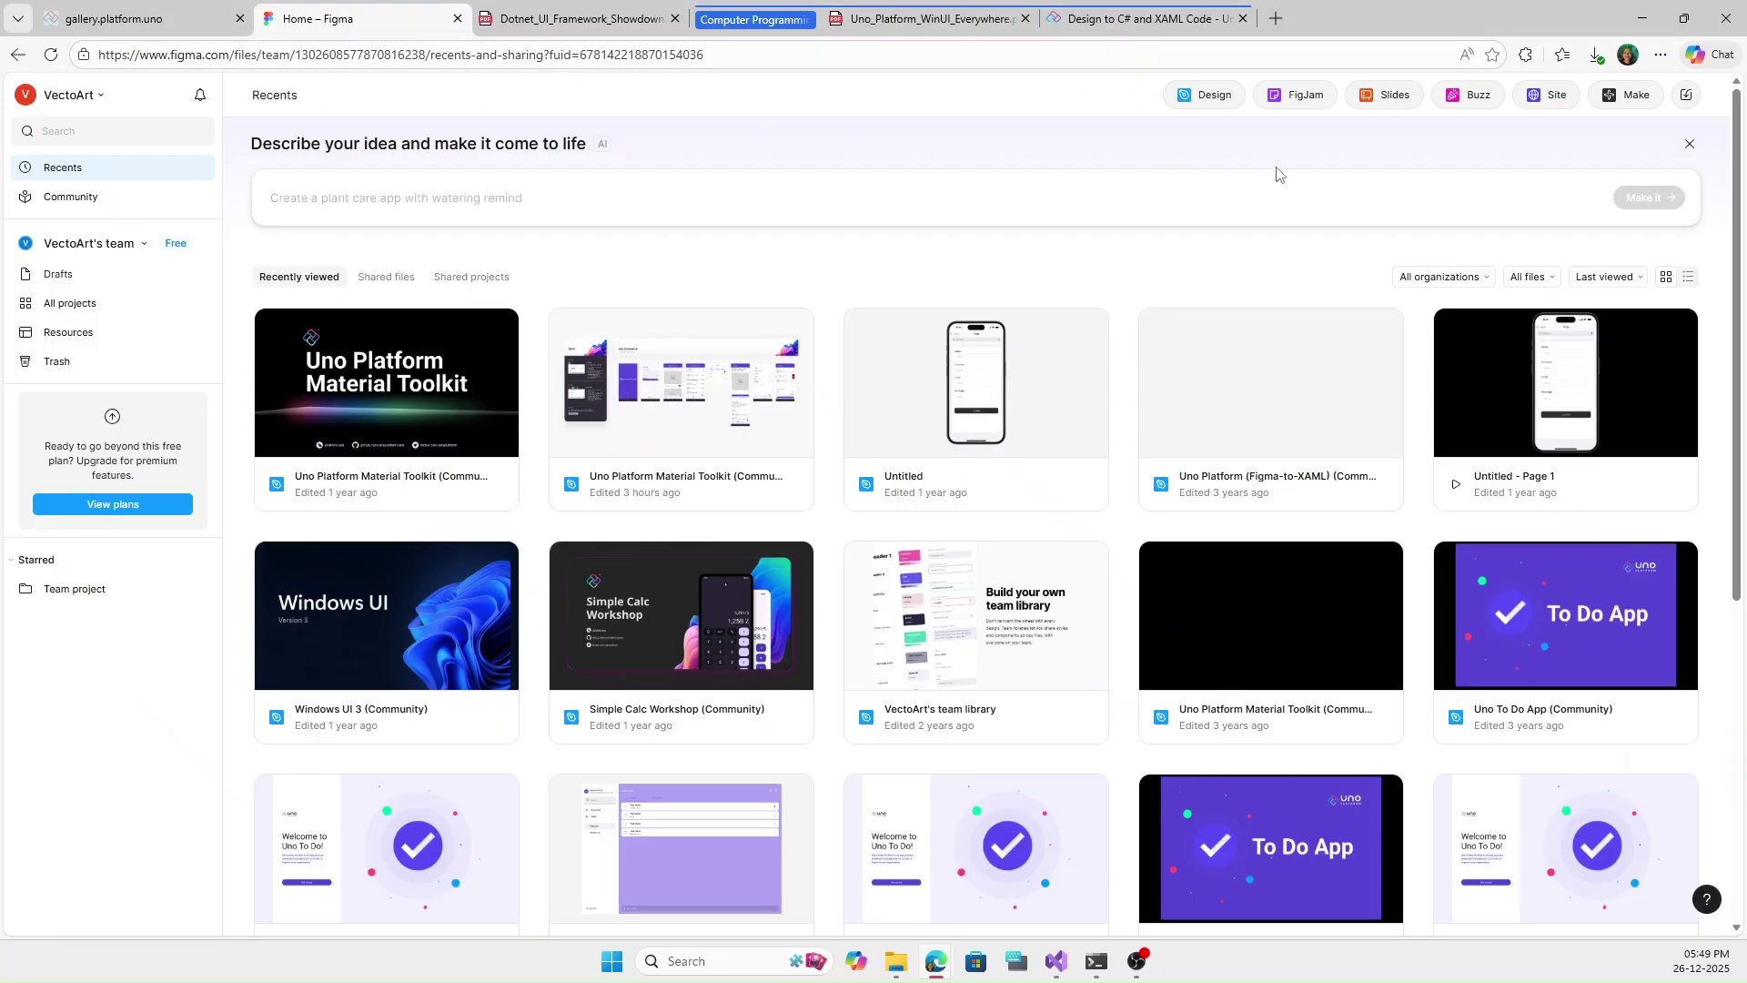
pyautogui.click(75, 201)
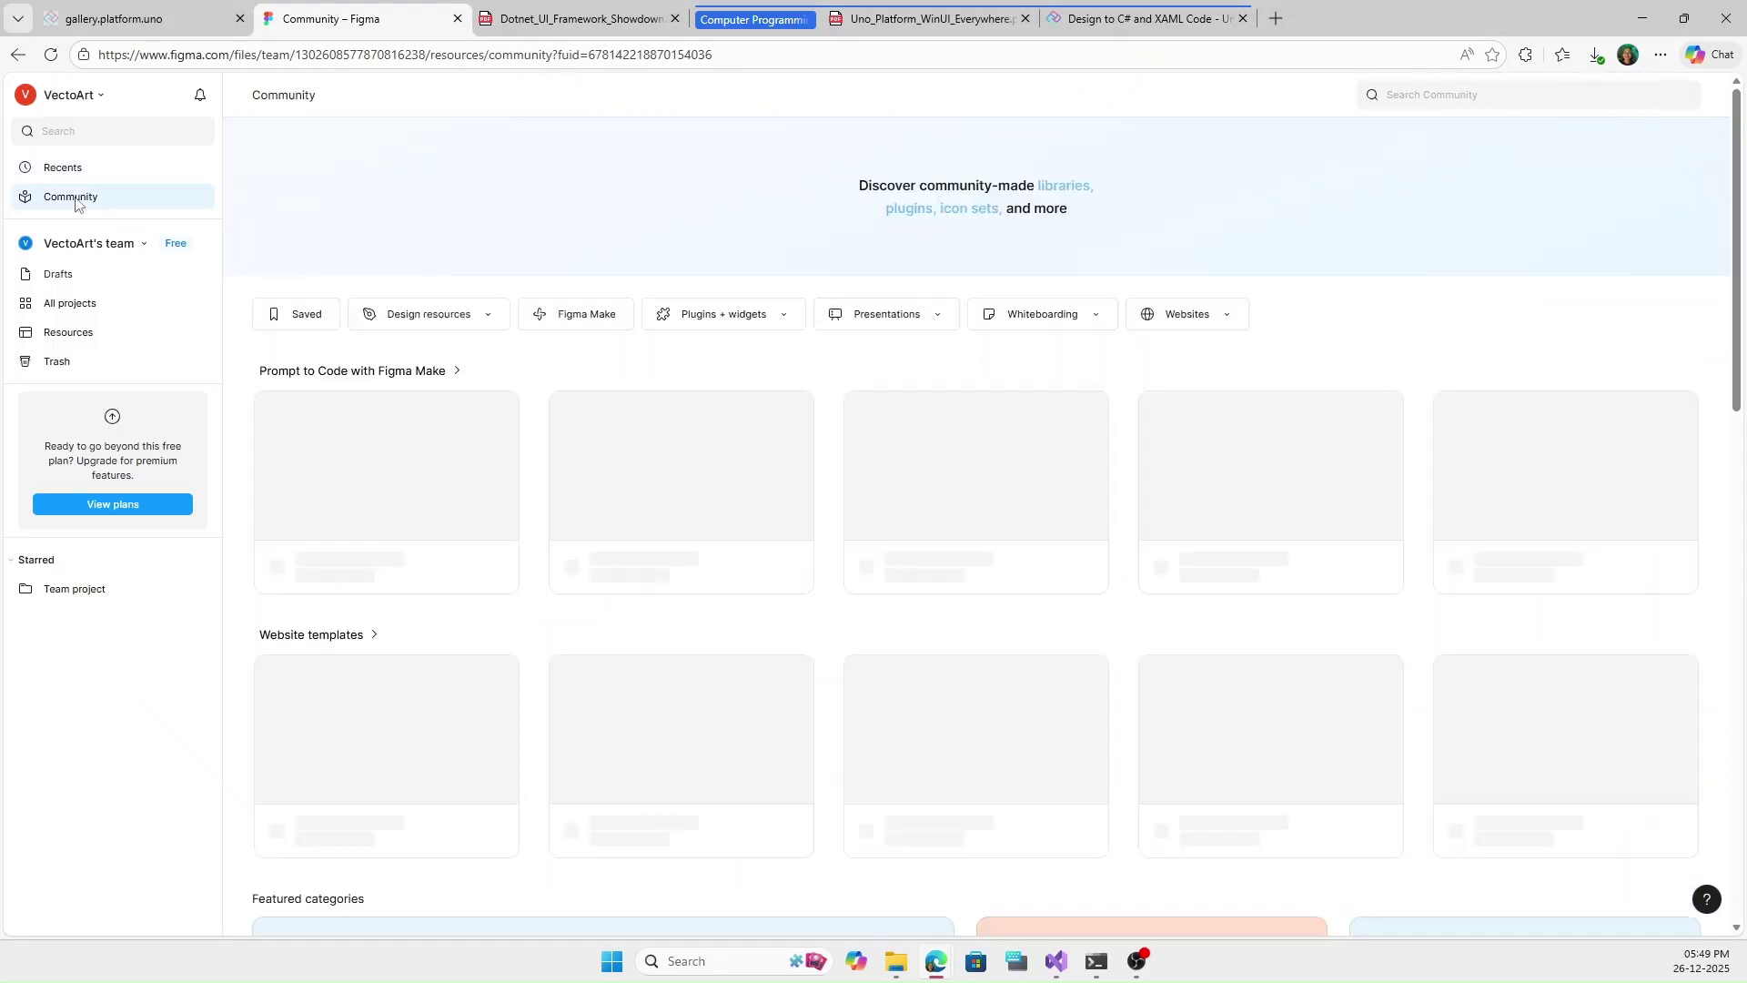
pyautogui.click(1413, 91)
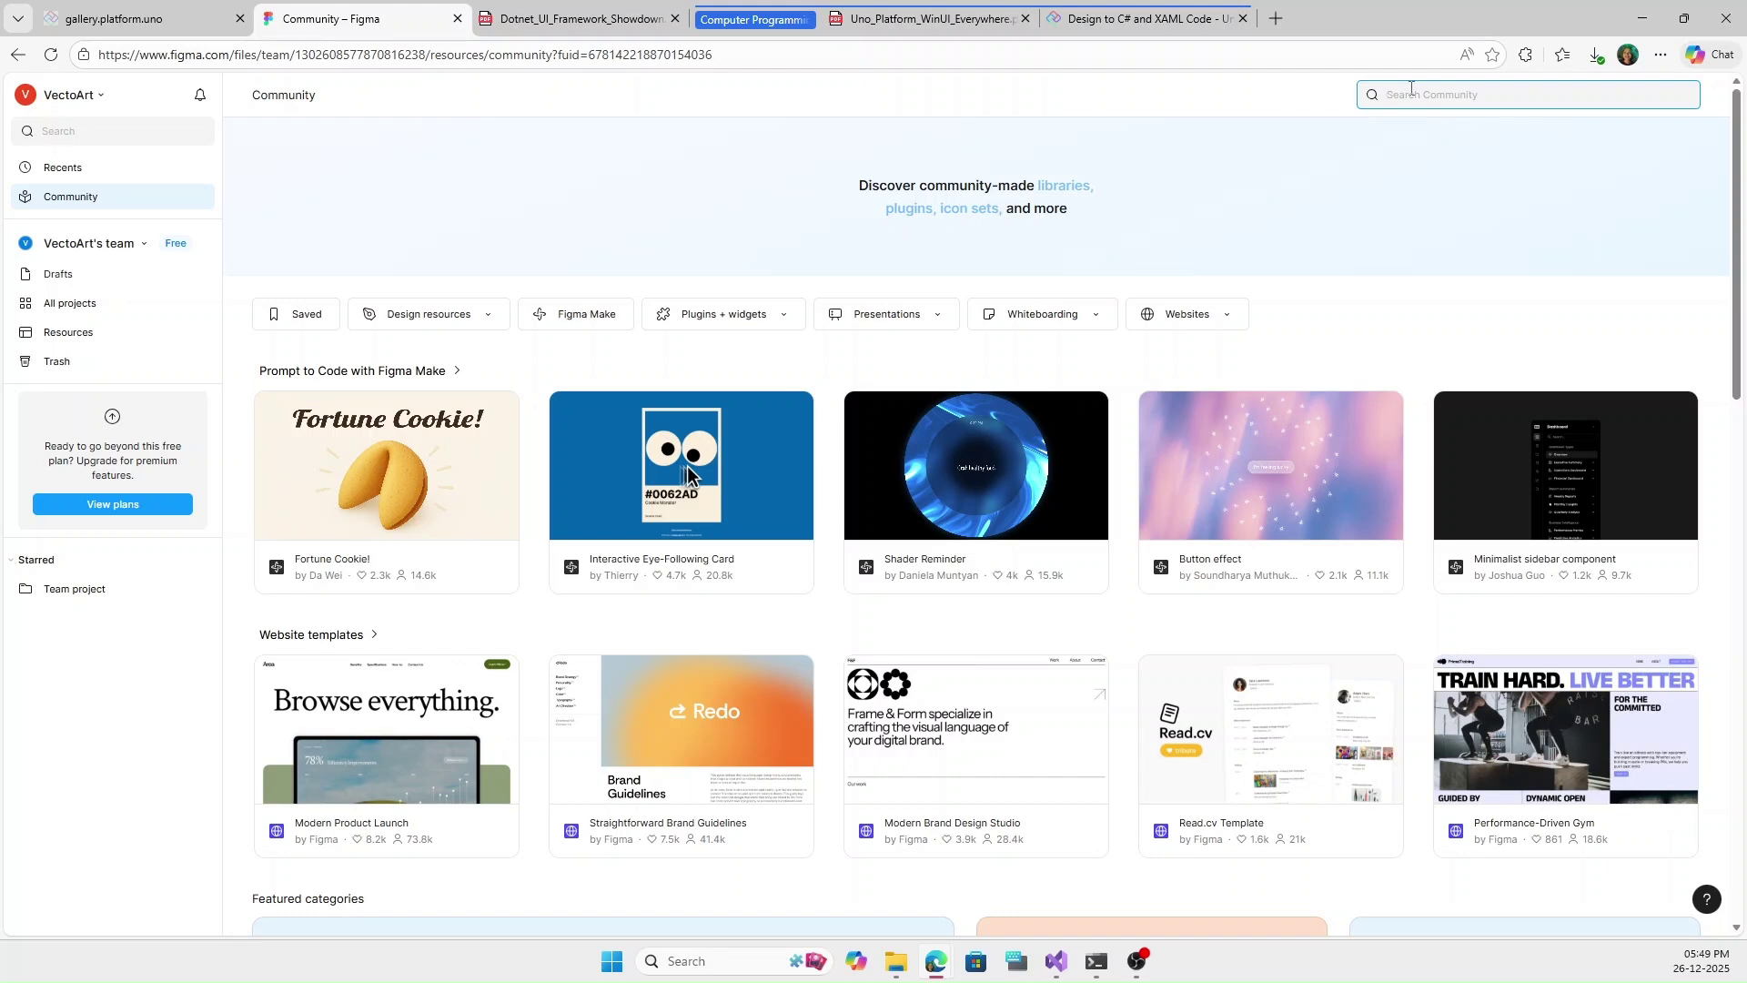
pyautogui.write('uno plat')
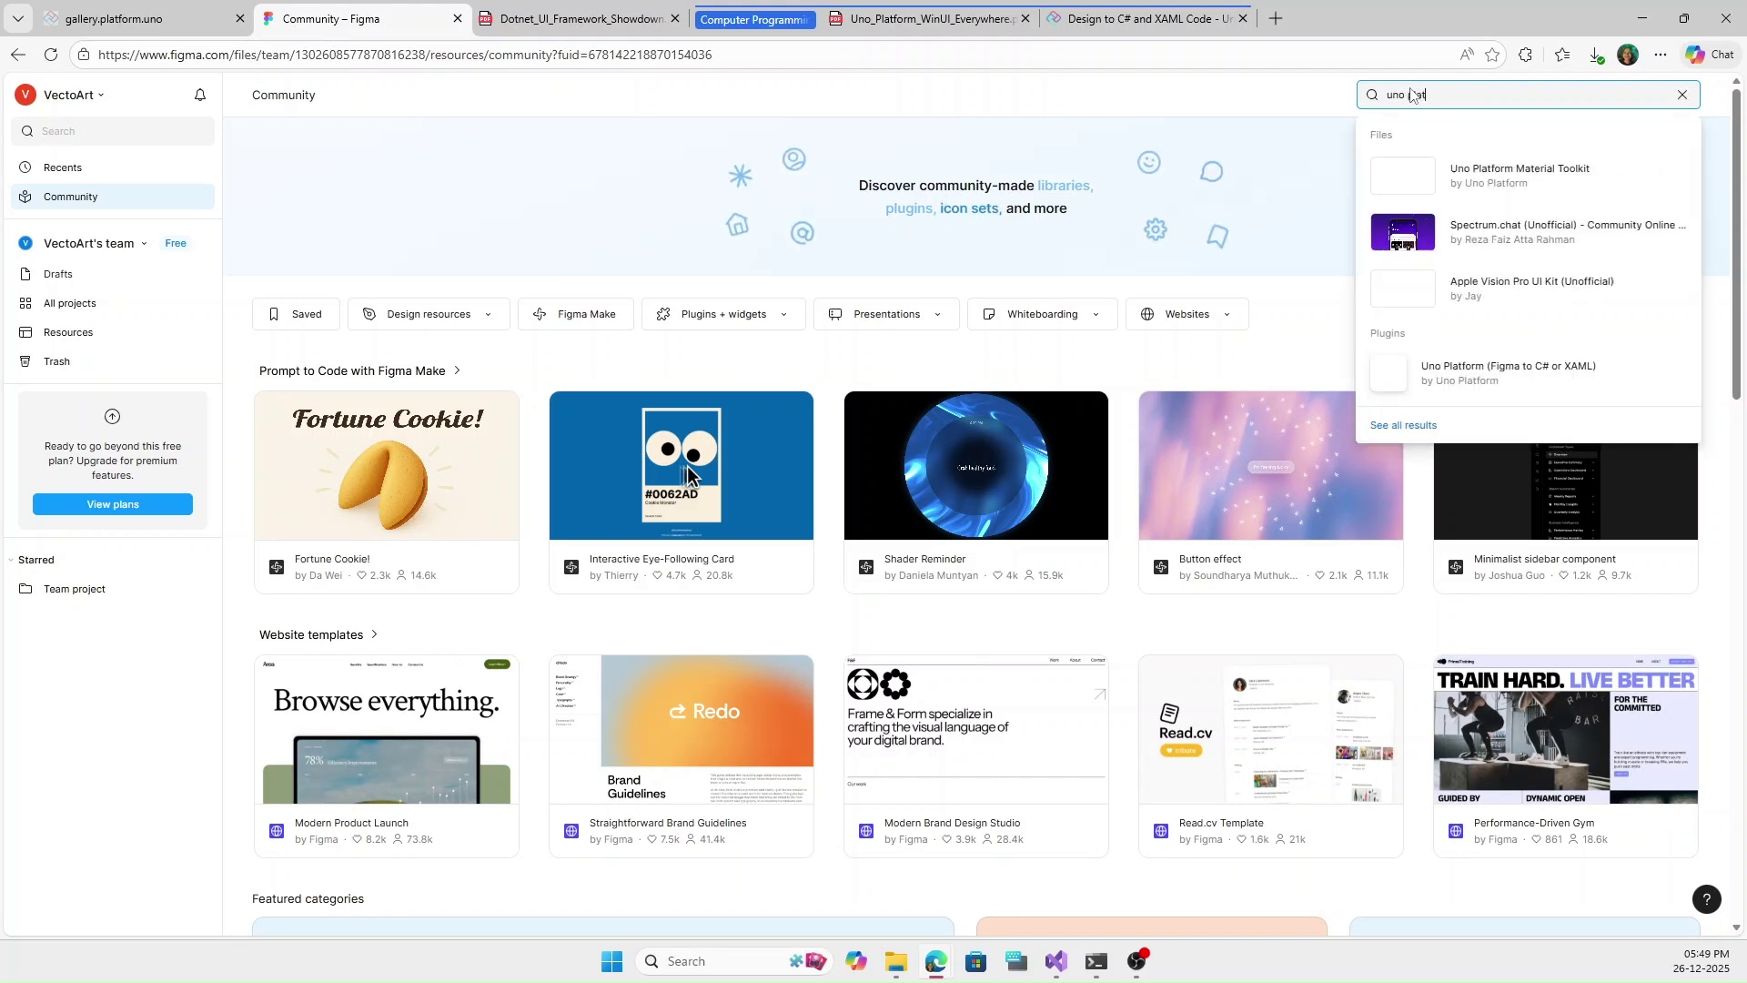
pyautogui.write('form')
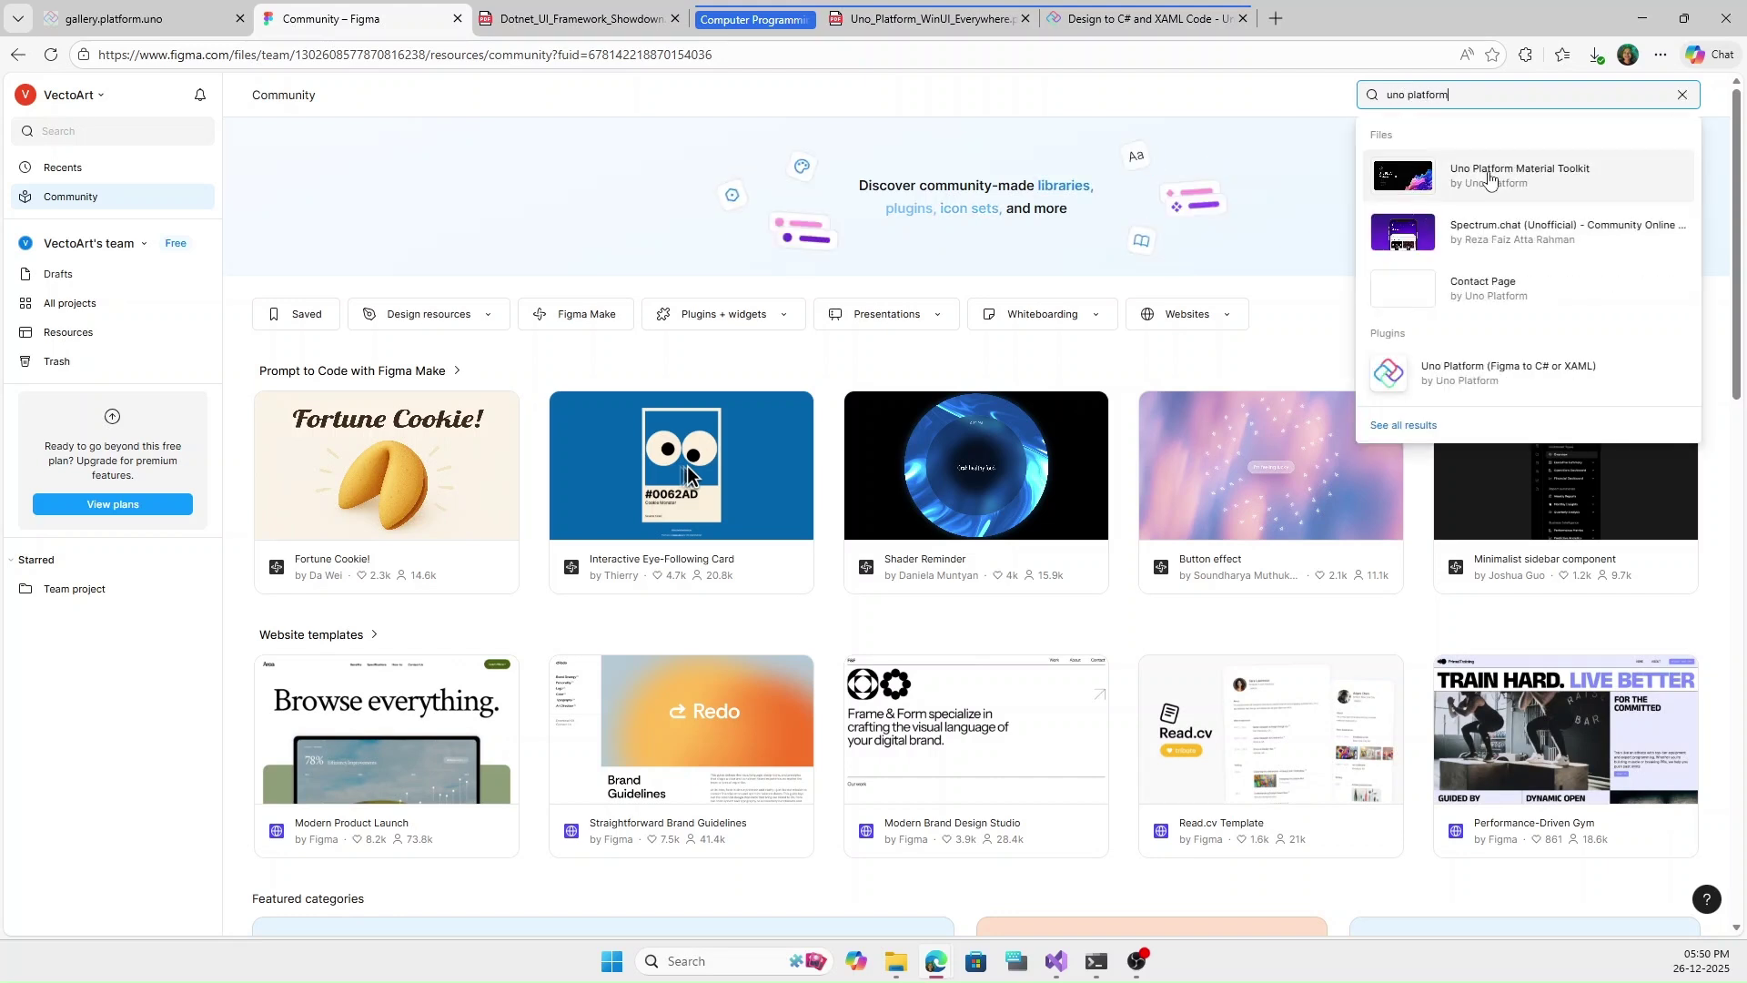
pyautogui.click(1490, 180)
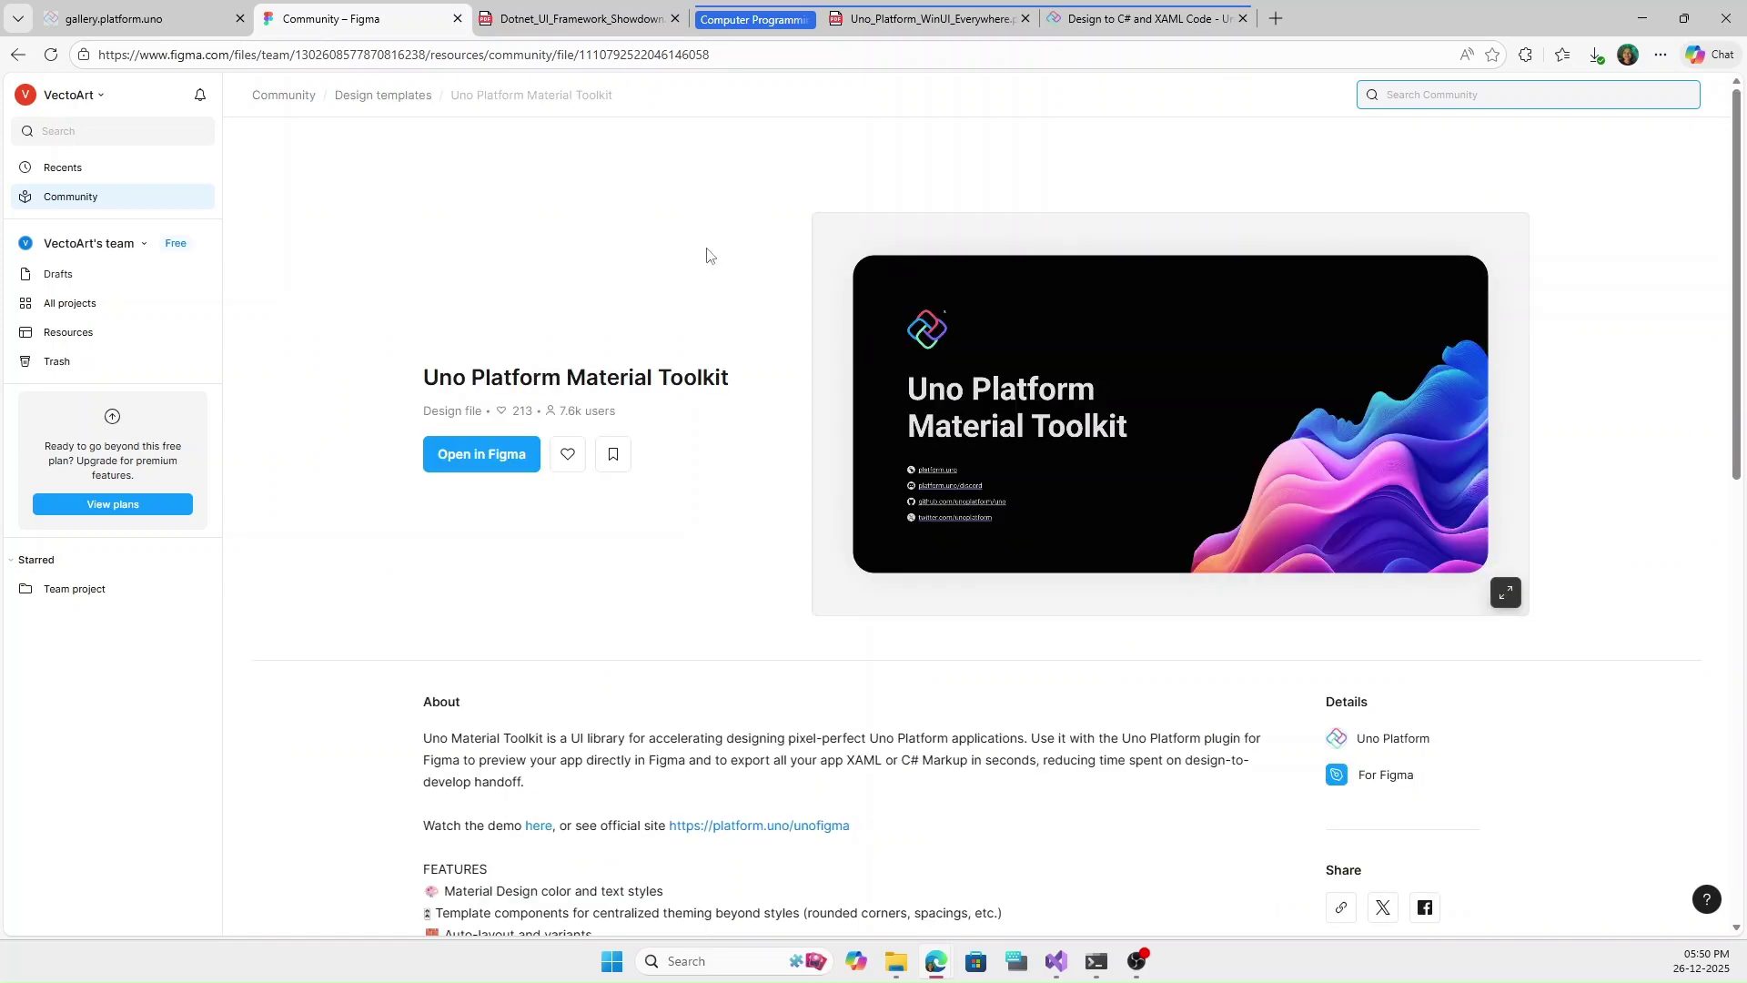
pyautogui.click(476, 466)
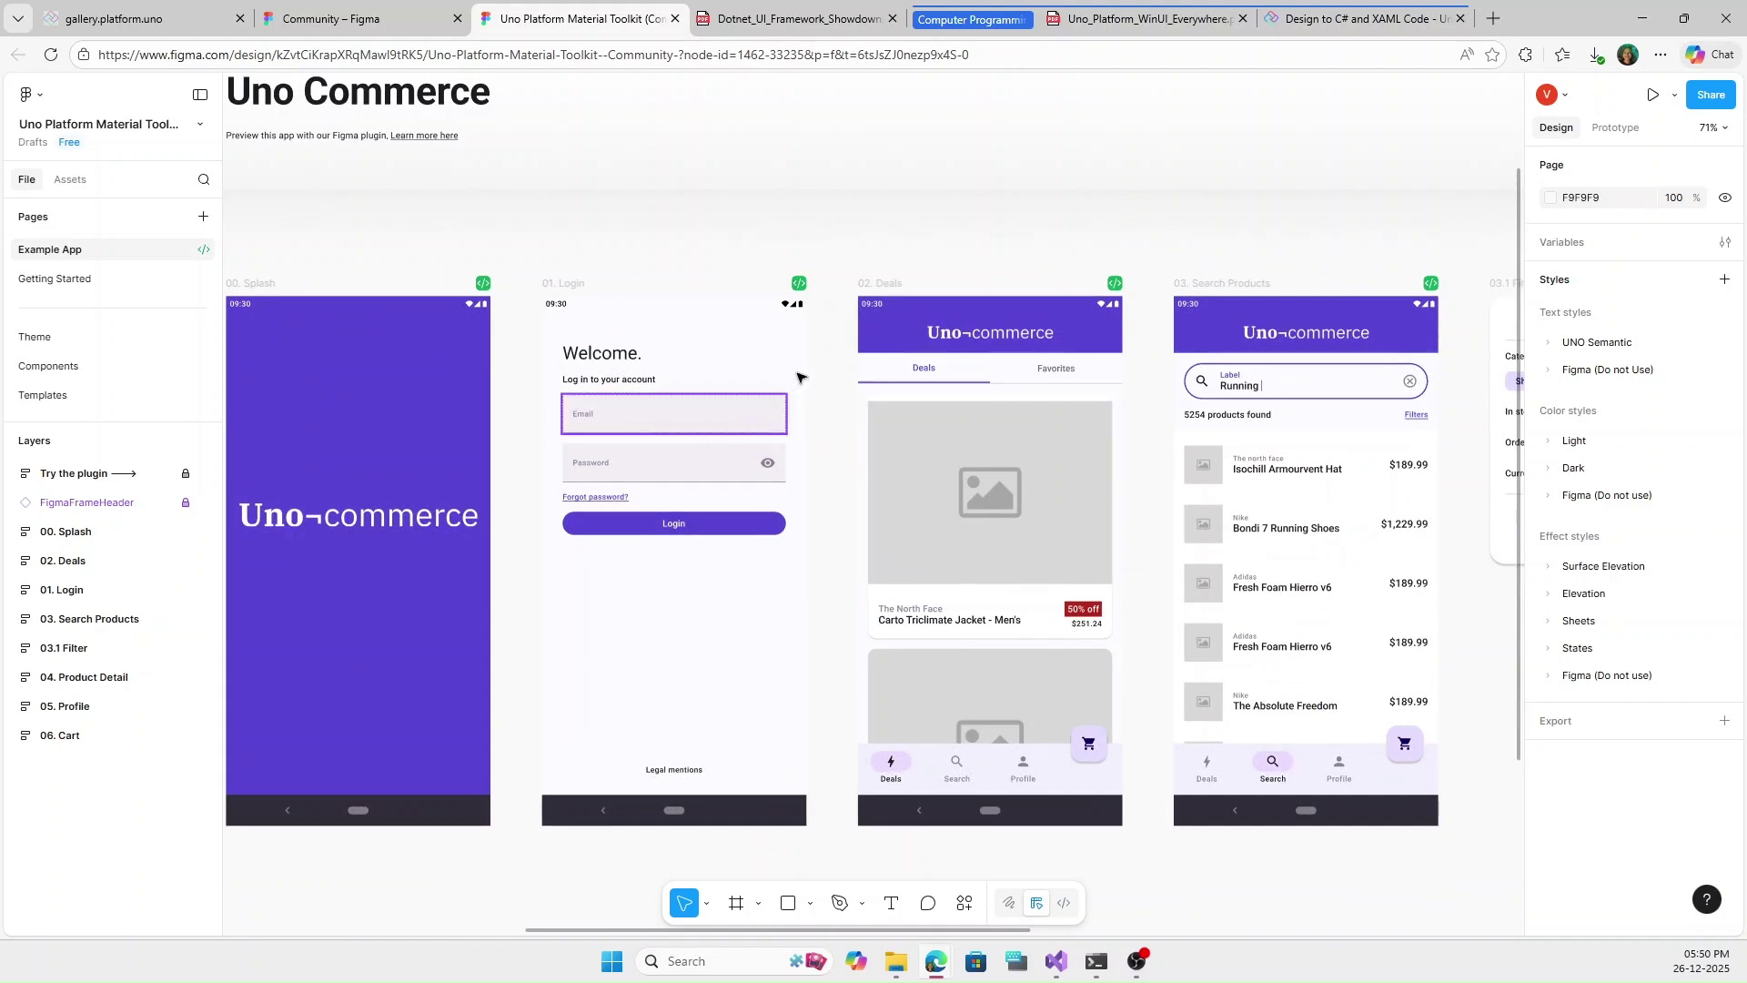
# Run the Uno Platform (Figma to C# or XAML) plugin on the 01. Login frame.
pyautogui.click(67, 597)
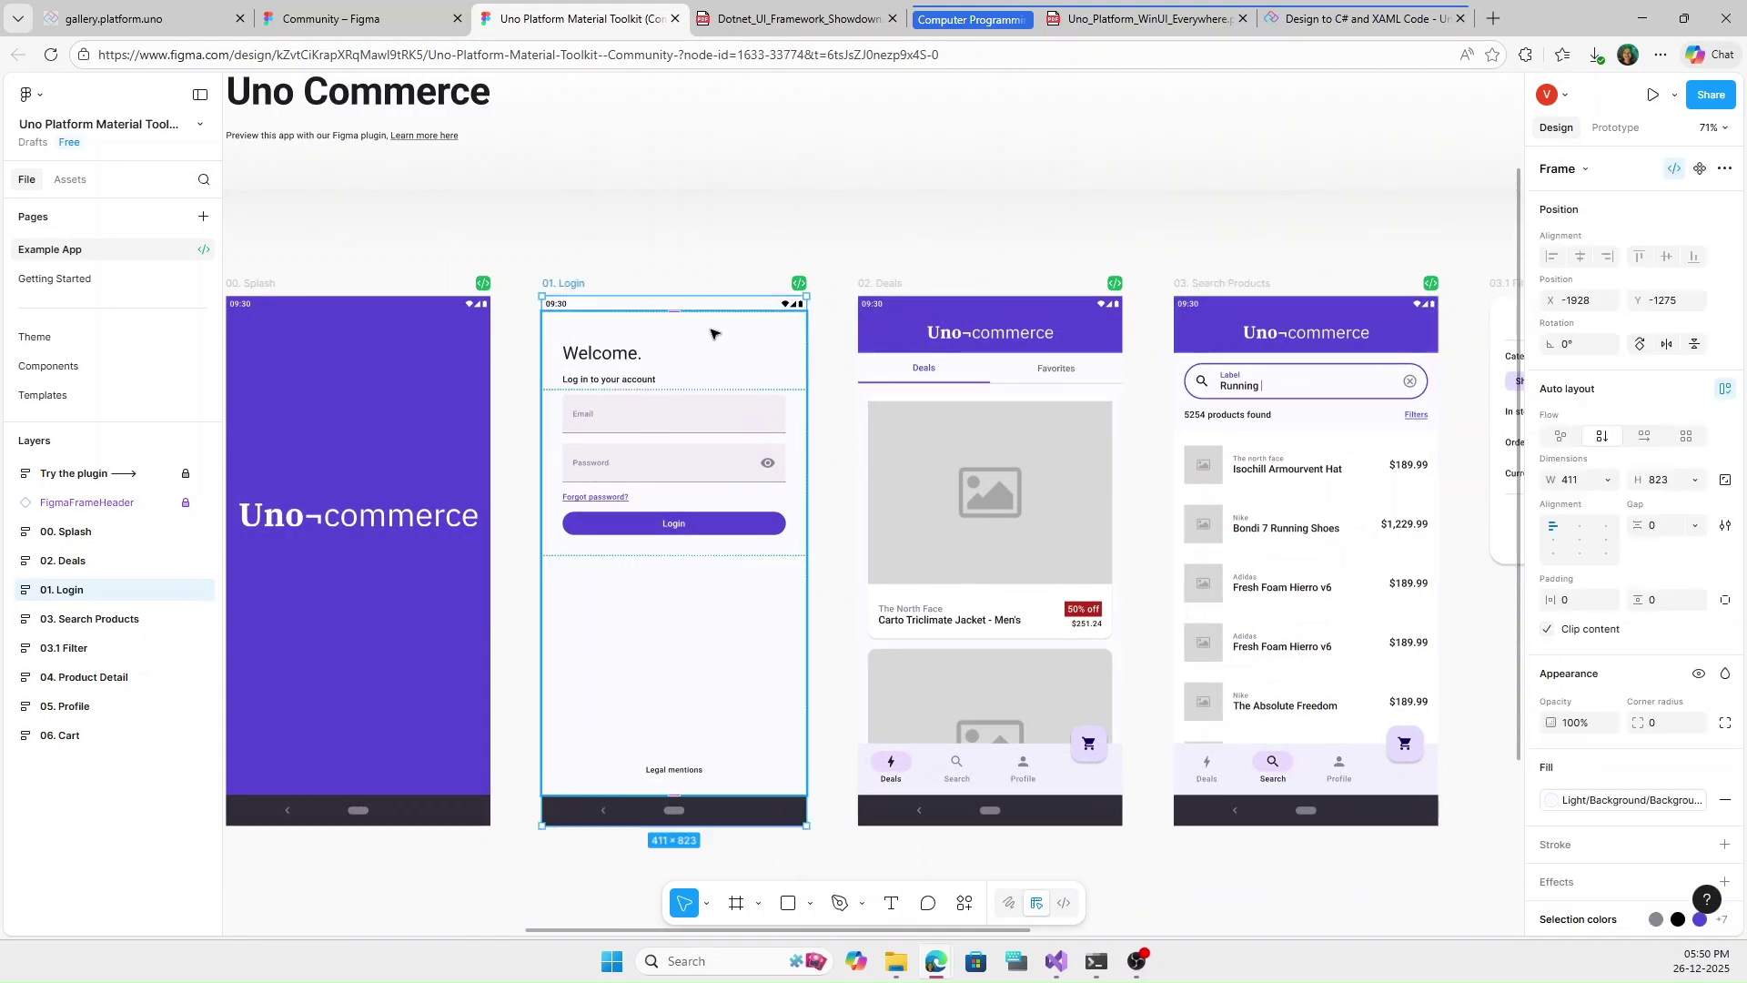
pyautogui.rightClick(751, 353)
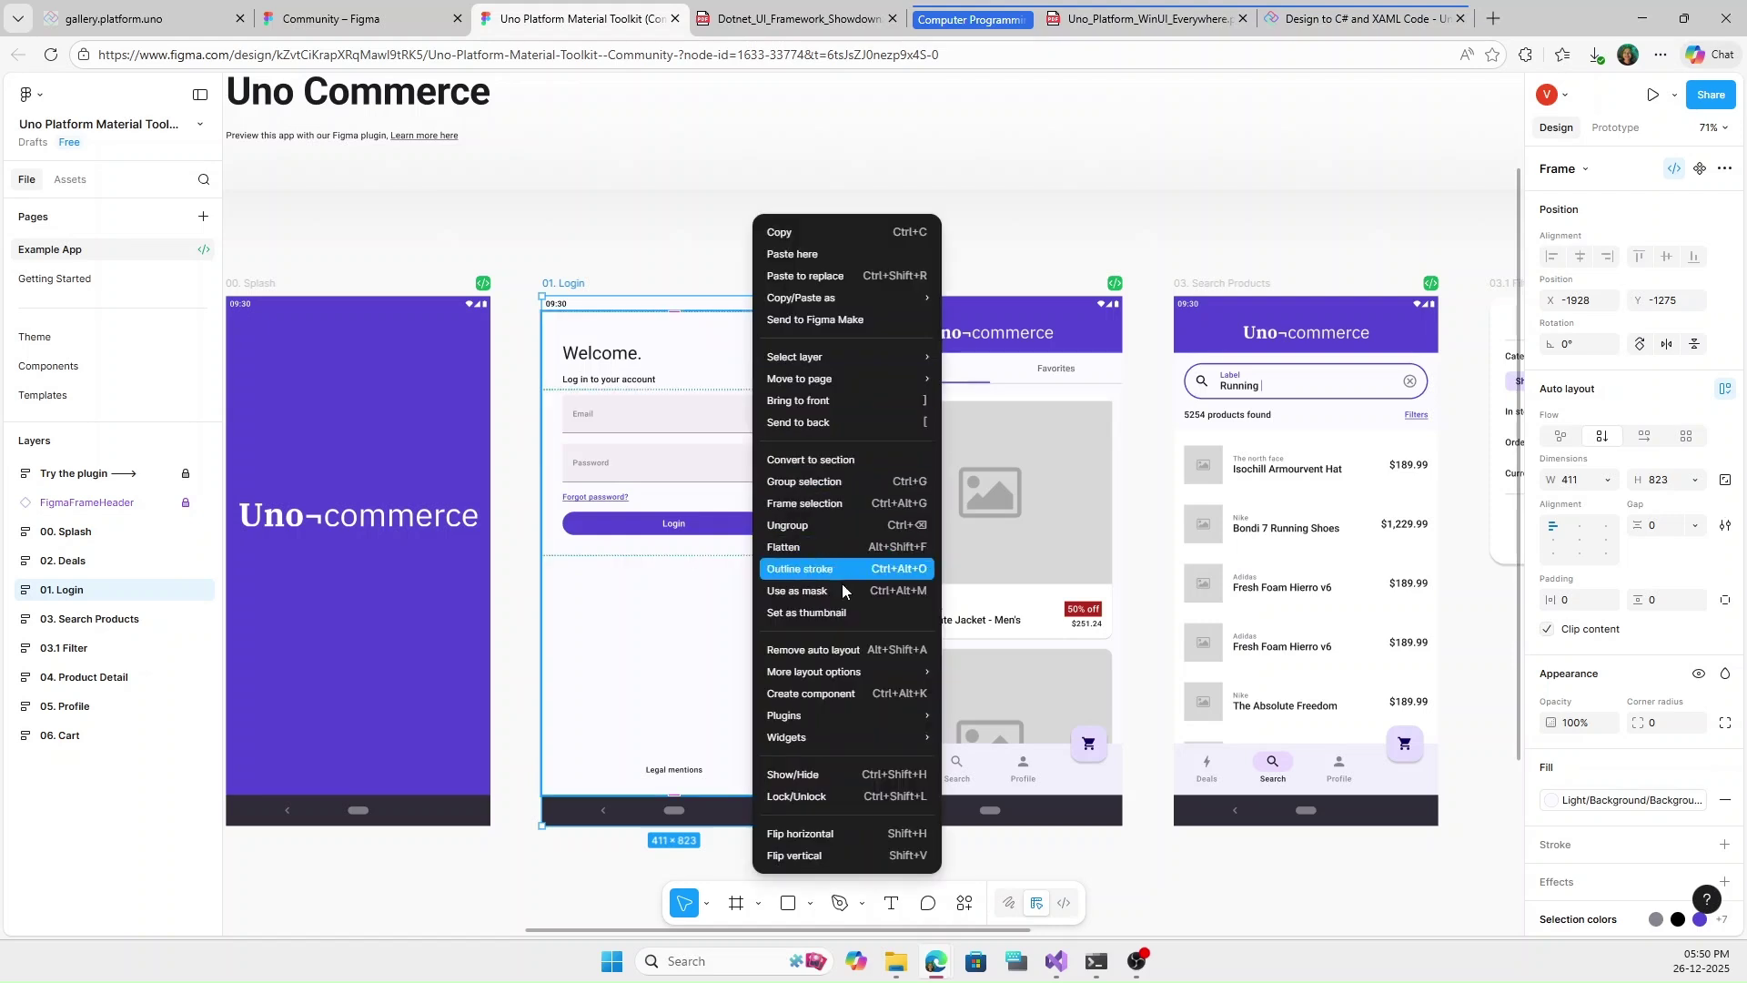
pyautogui.moveTo(785, 715)
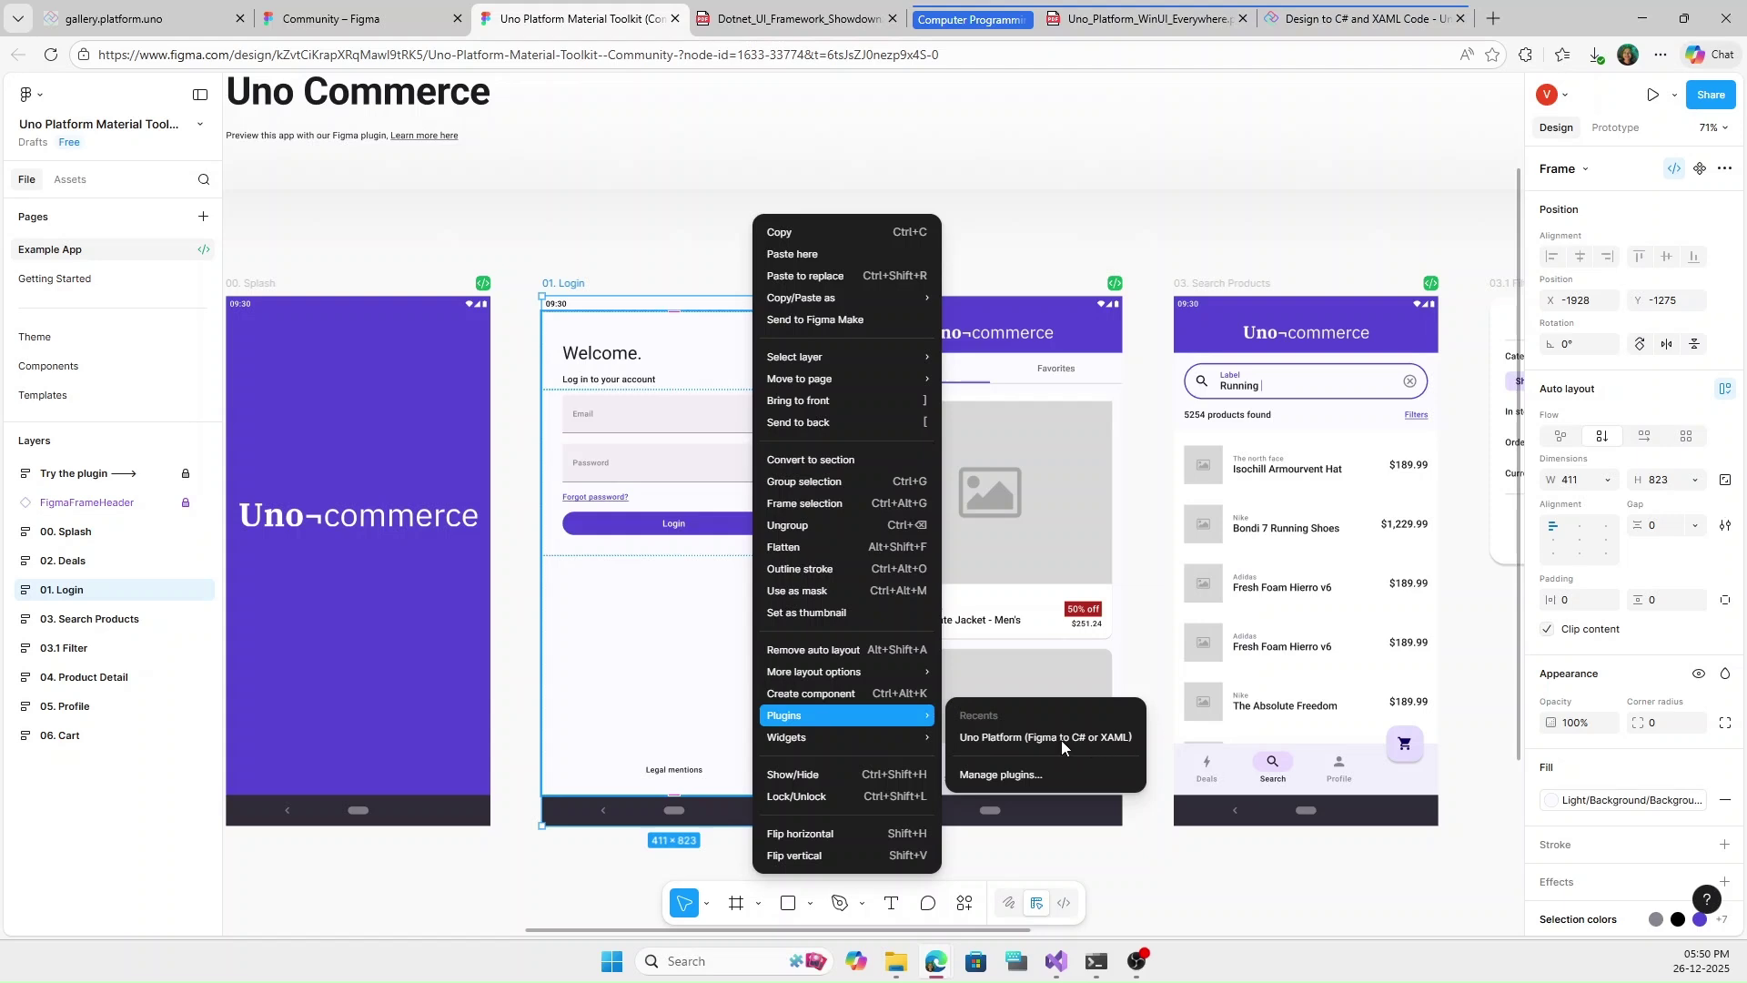
pyautogui.click(1012, 776)
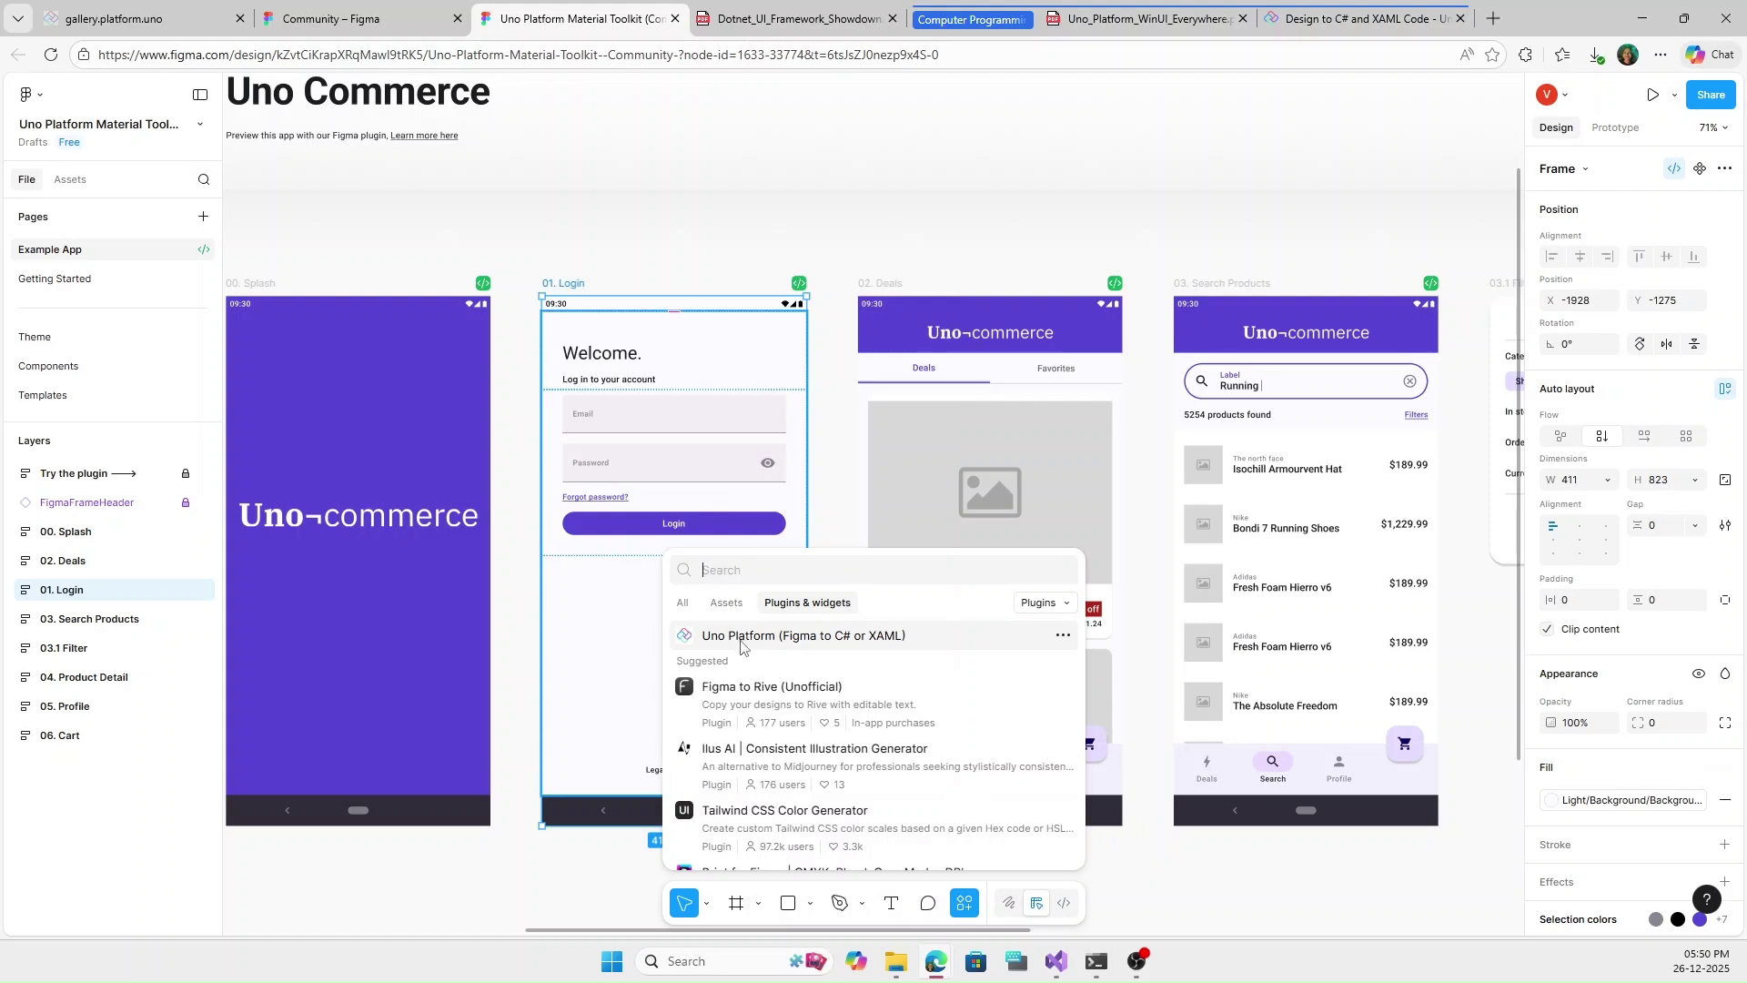
pyautogui.click(785, 643)
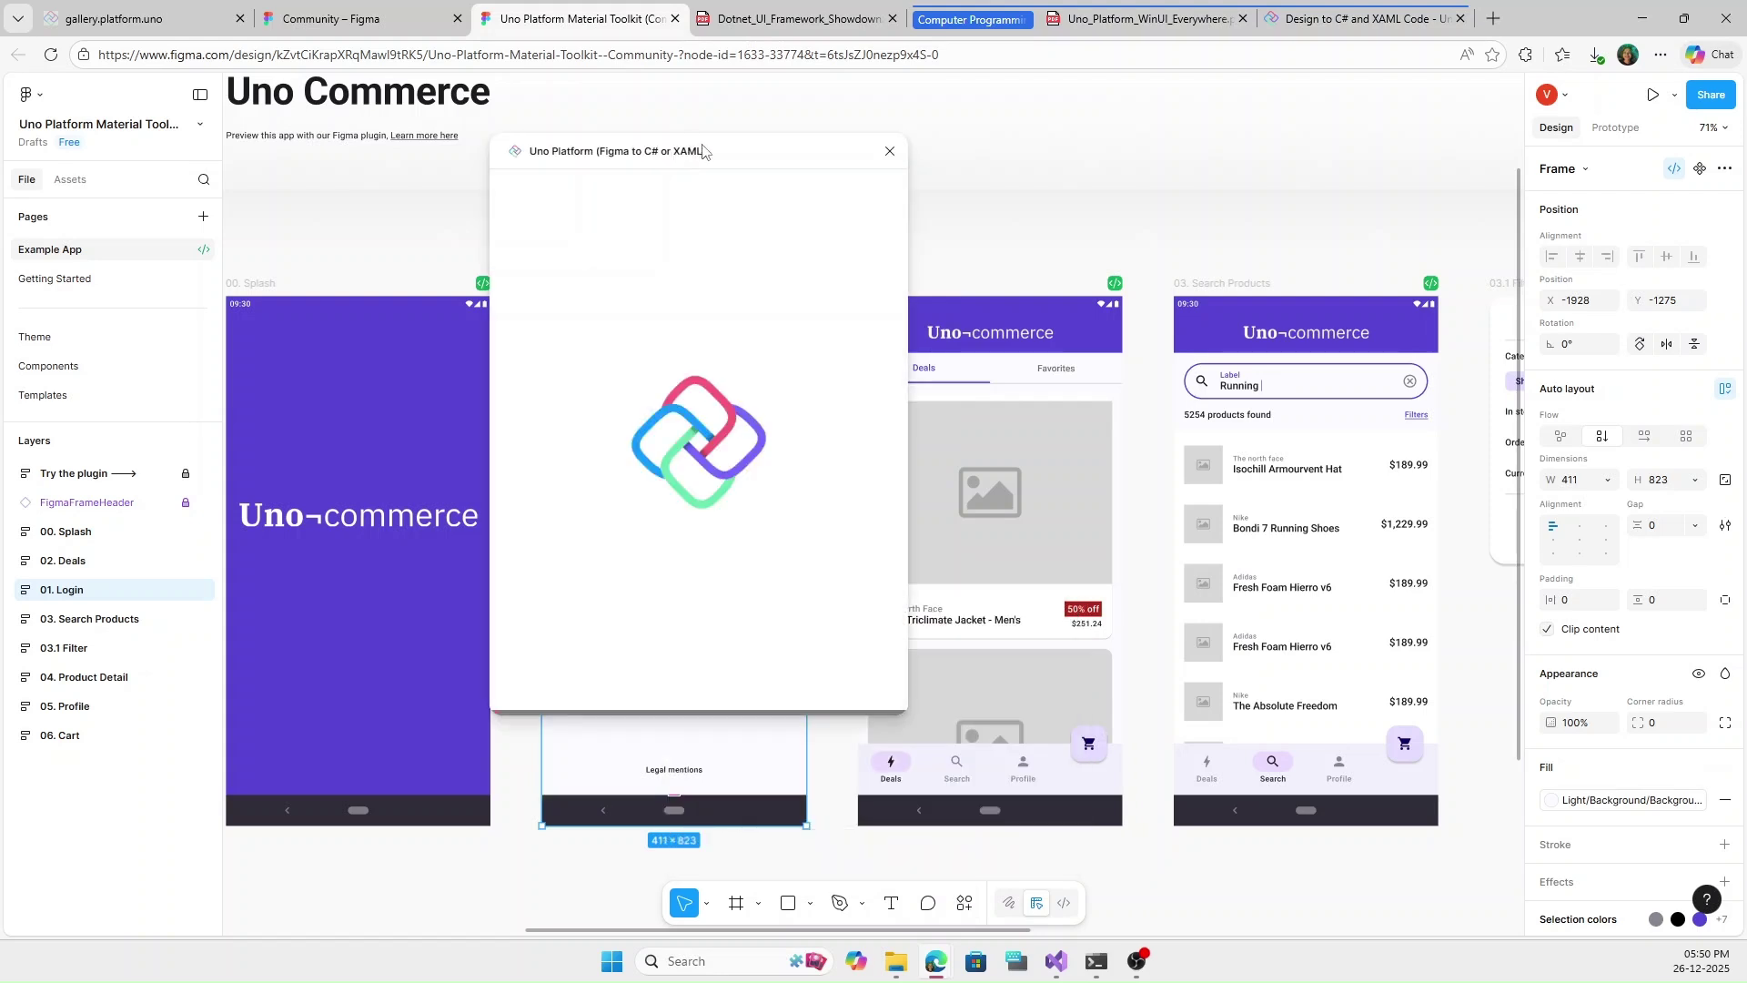
# Refresh the plugin preview and view the Login frame's exported XAML code.
pyautogui.moveTo(724, 154)
pyautogui.mouseDown()
pyautogui.moveTo(806, 244)
pyautogui.moveTo(782, 227)
pyautogui.mouseUp()
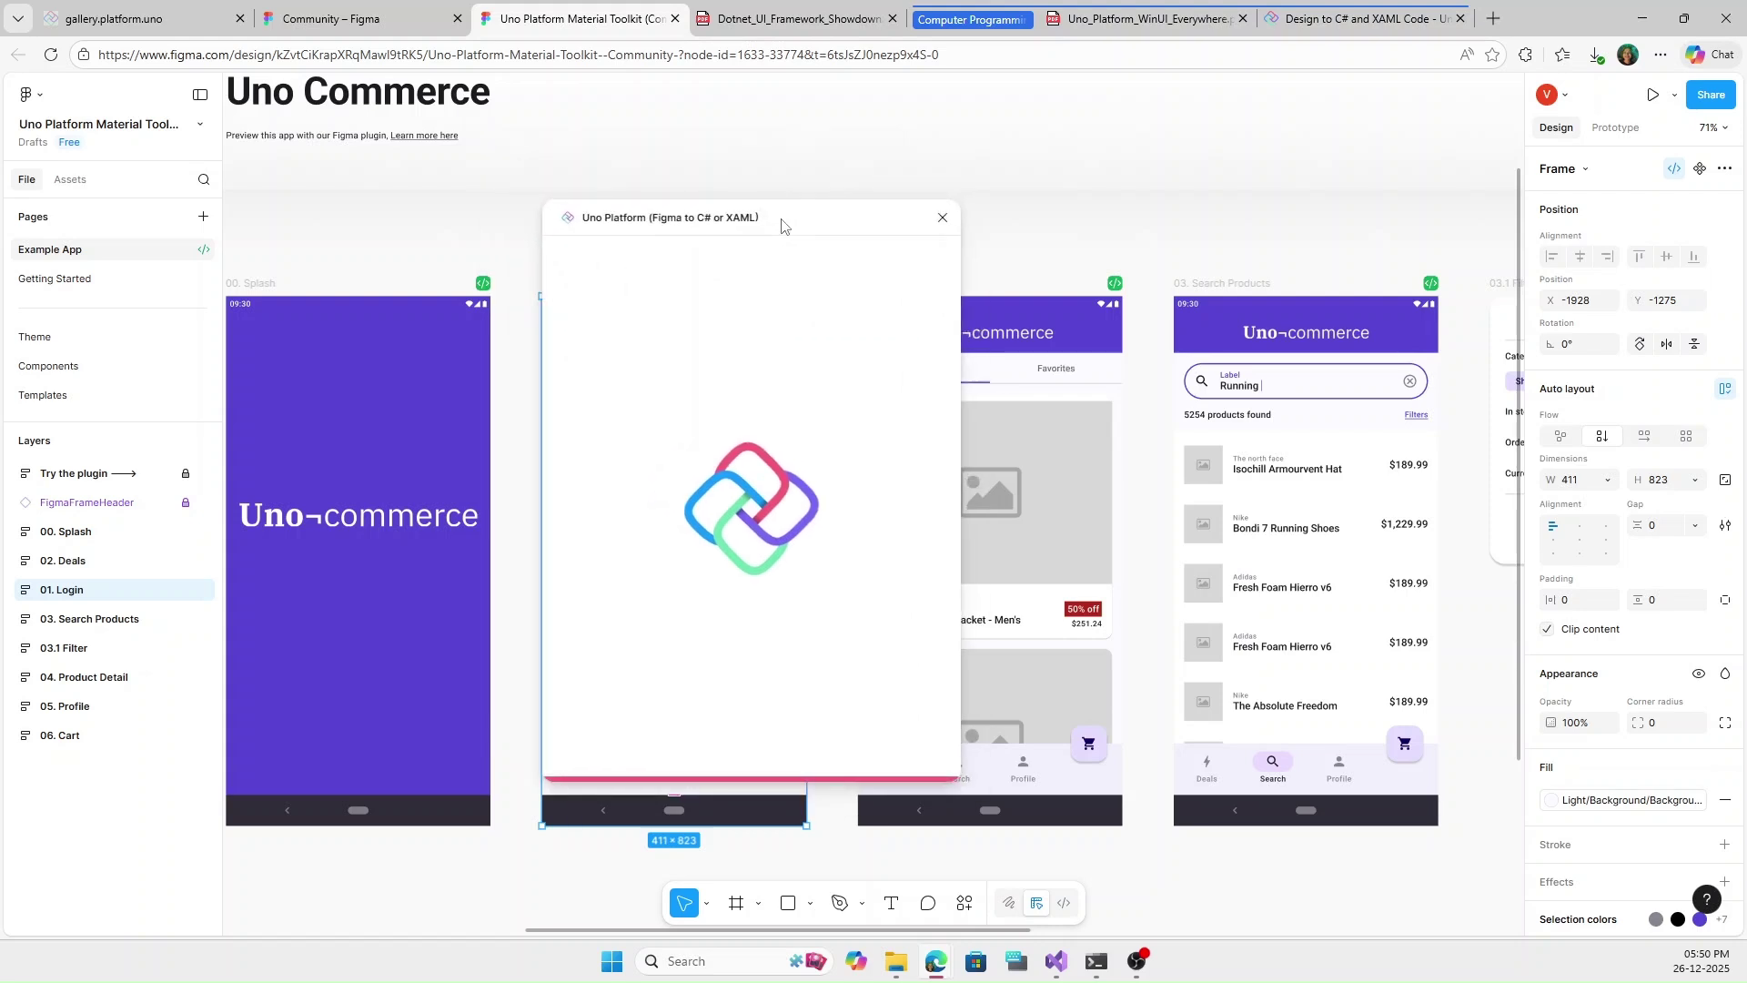
pyautogui.moveTo(782, 227); pyautogui.dragTo(1068, 244)
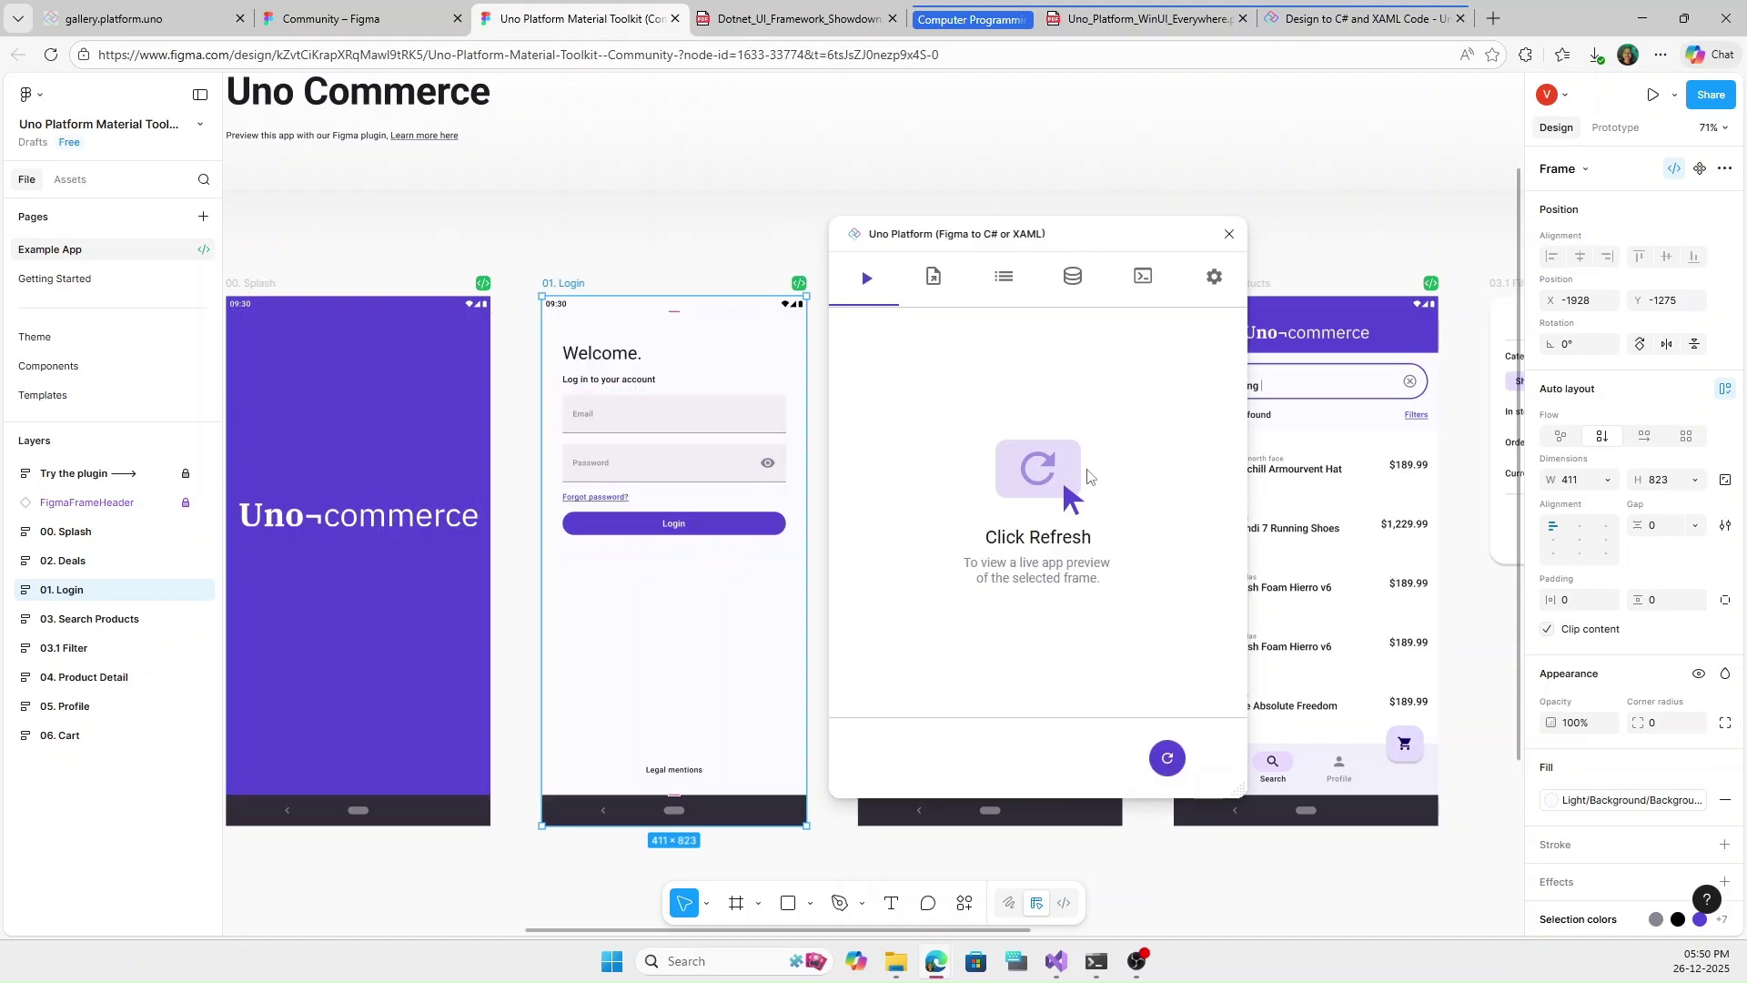
pyautogui.click(1168, 759)
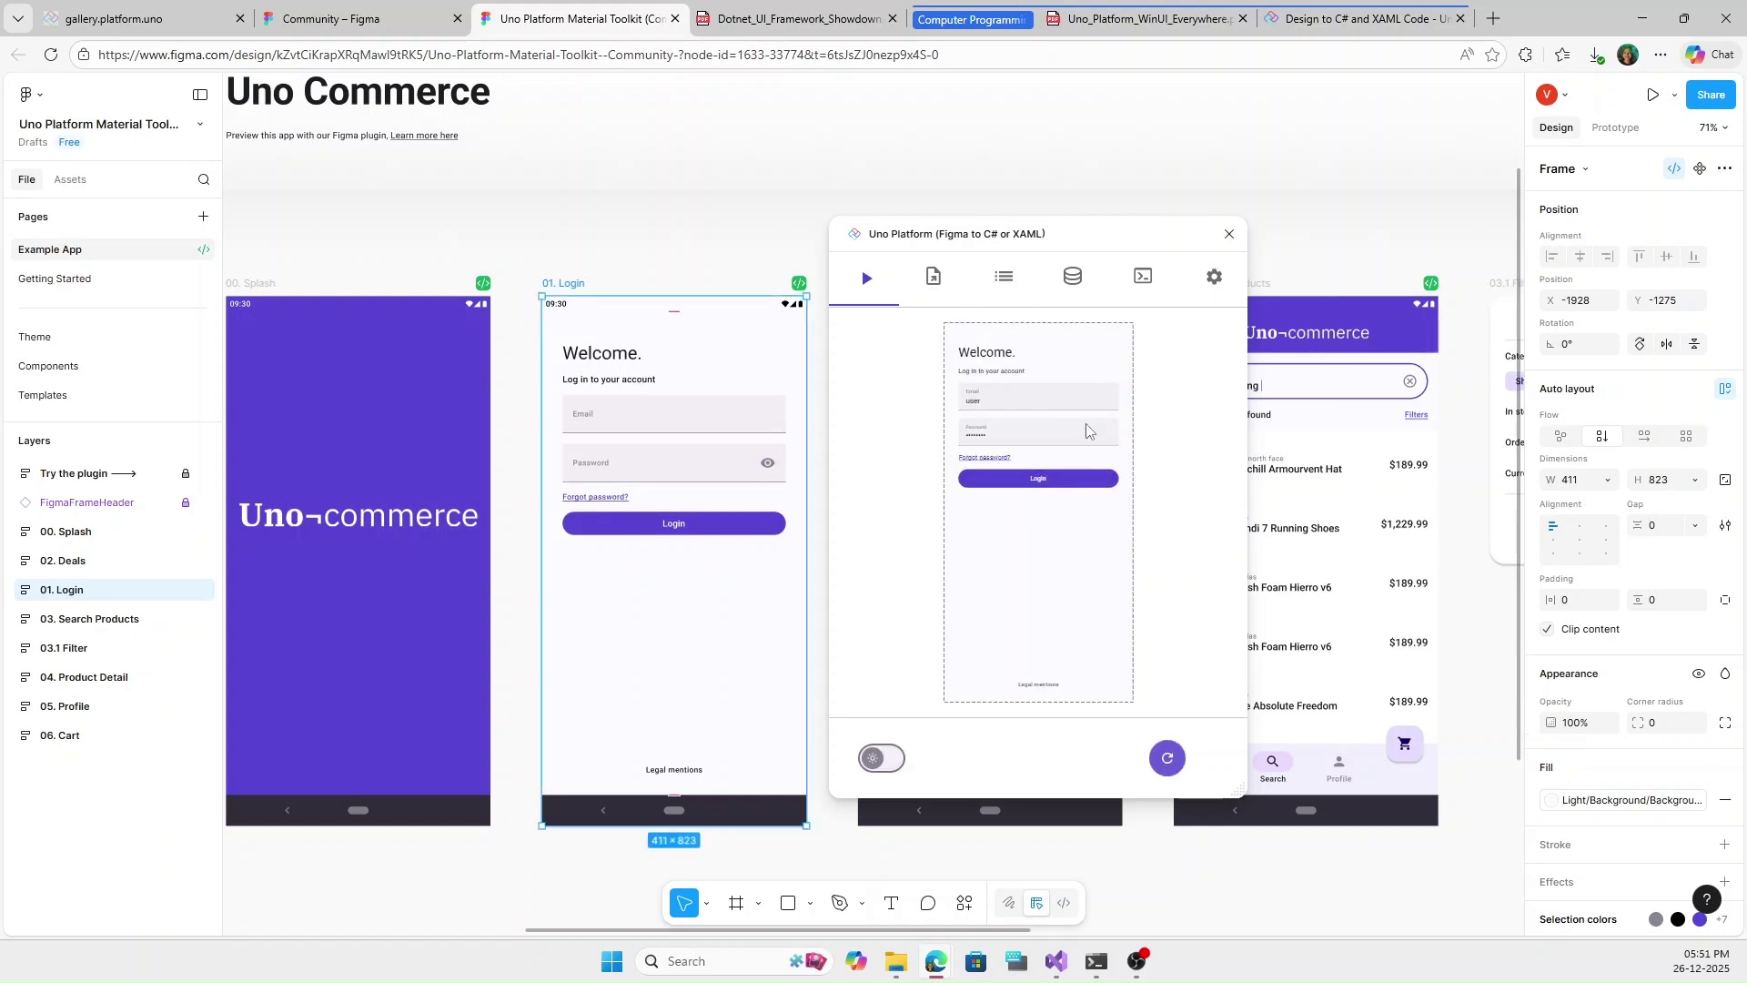
pyautogui.click(934, 280)
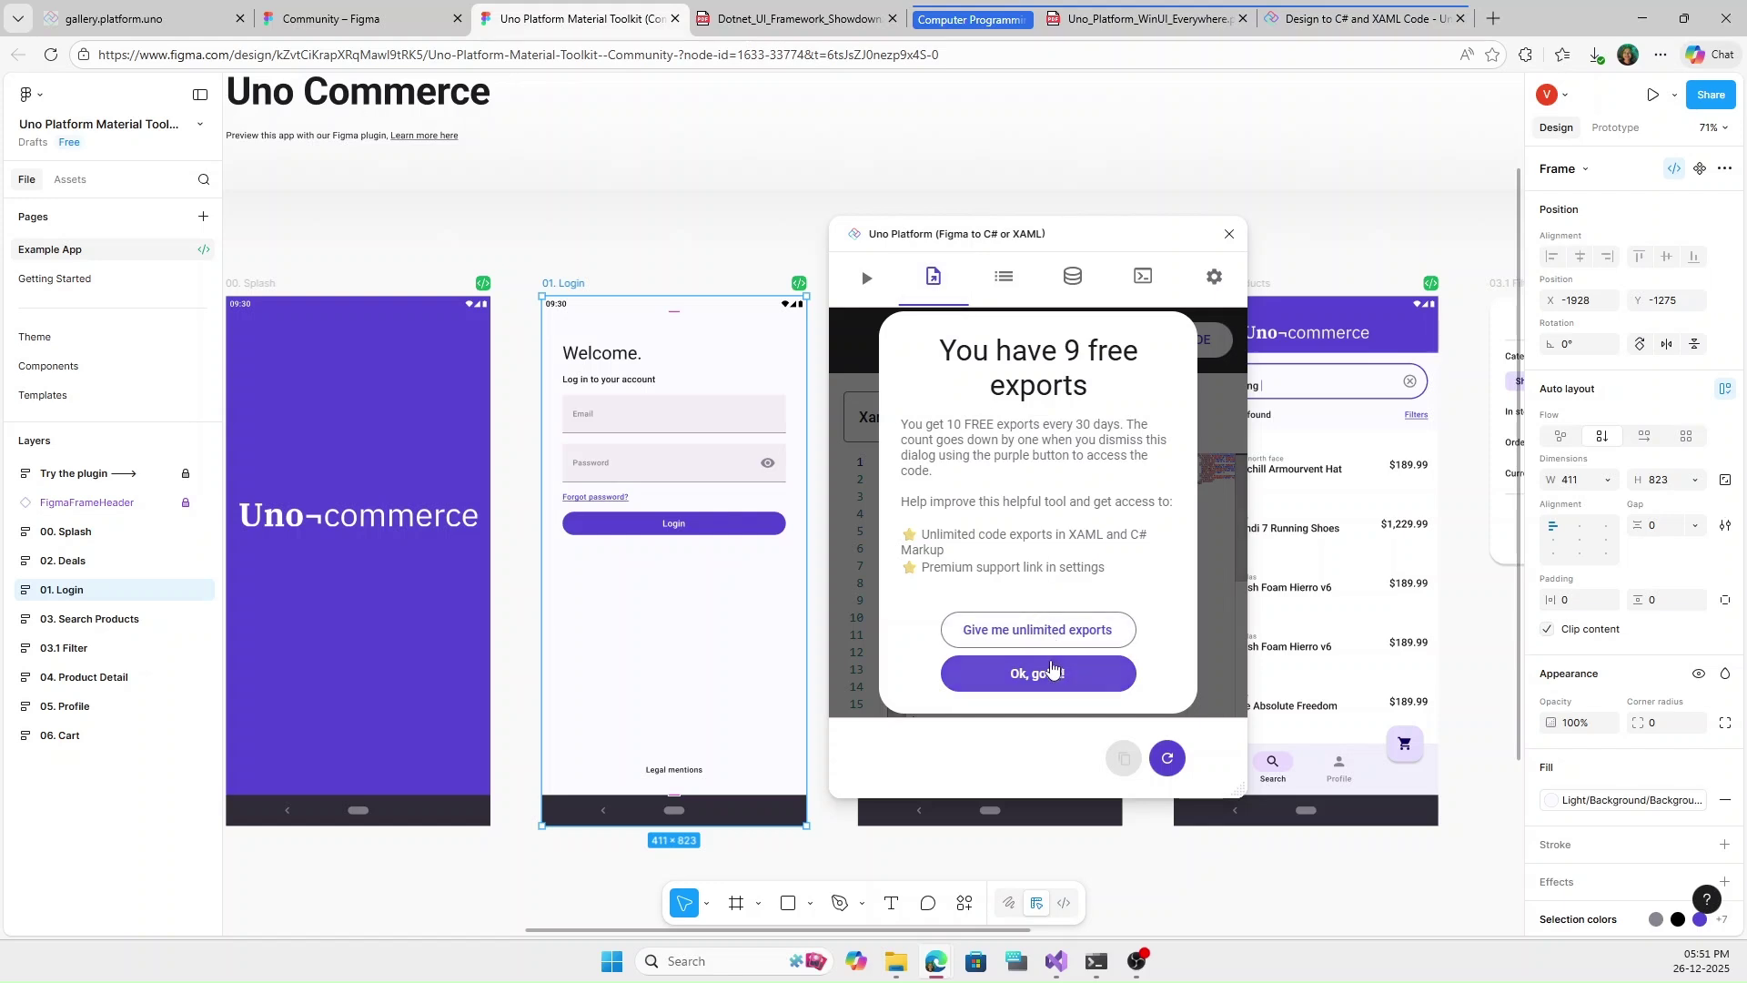
pyautogui.click(1039, 673)
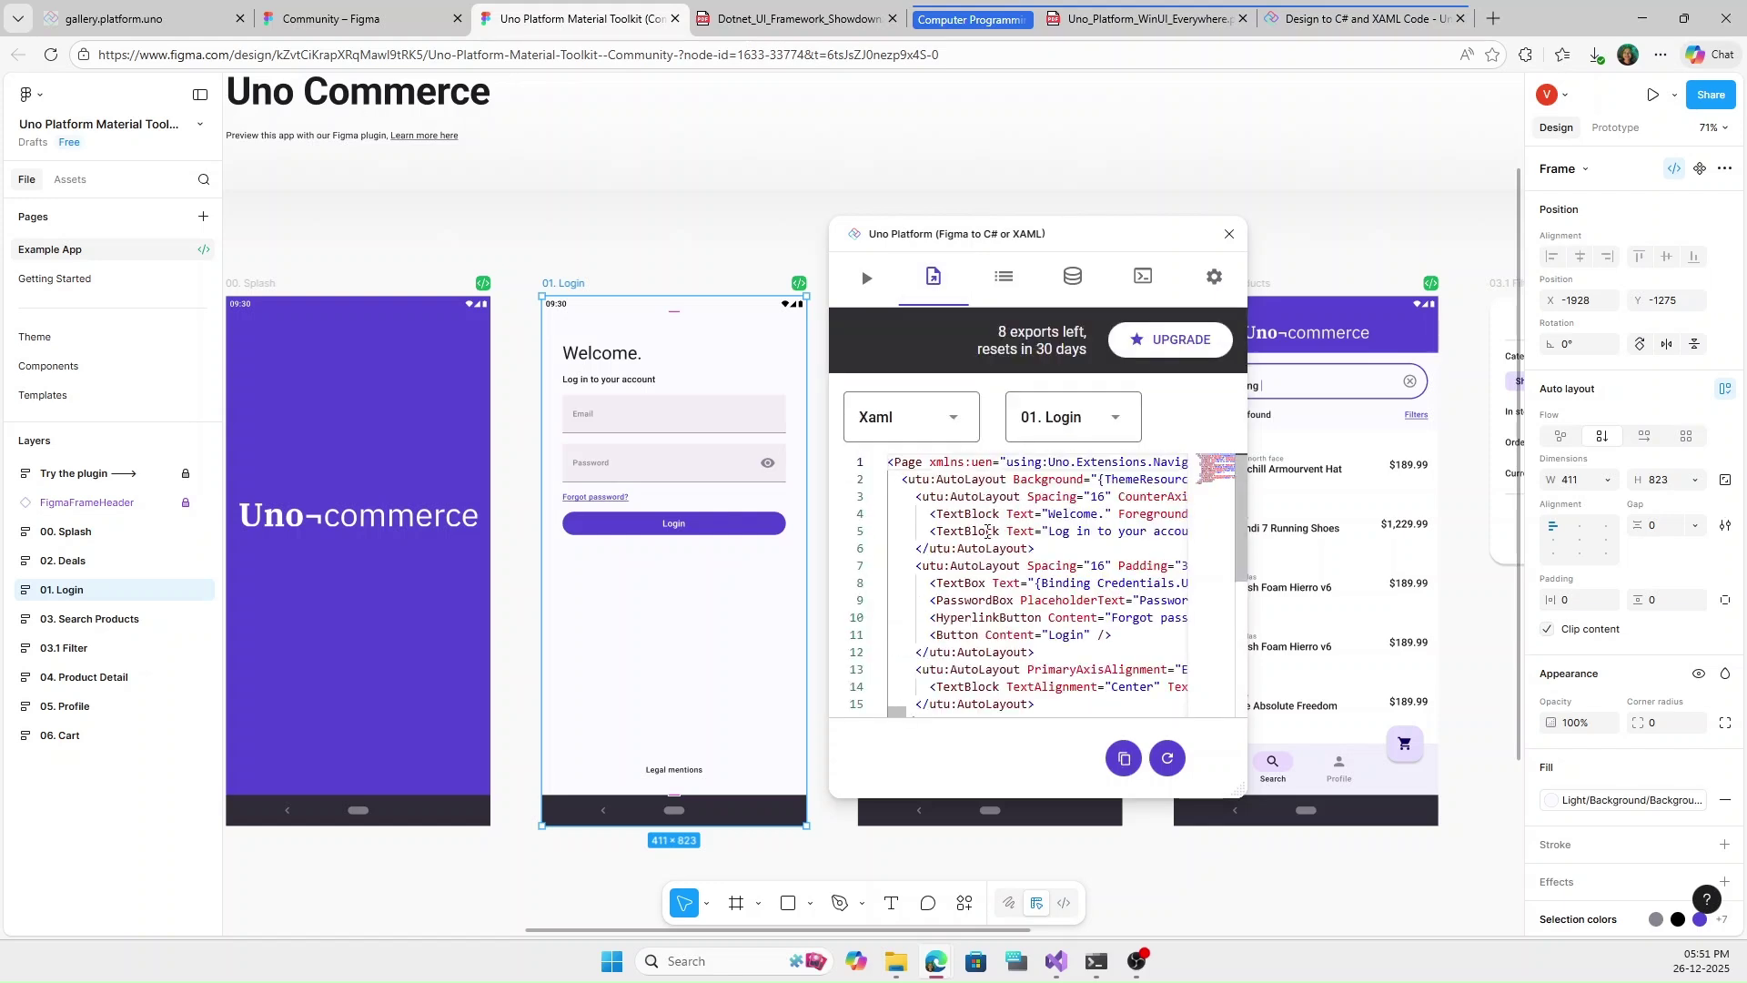
pyautogui.moveTo(917, 501); pyautogui.dragTo(1079, 675)
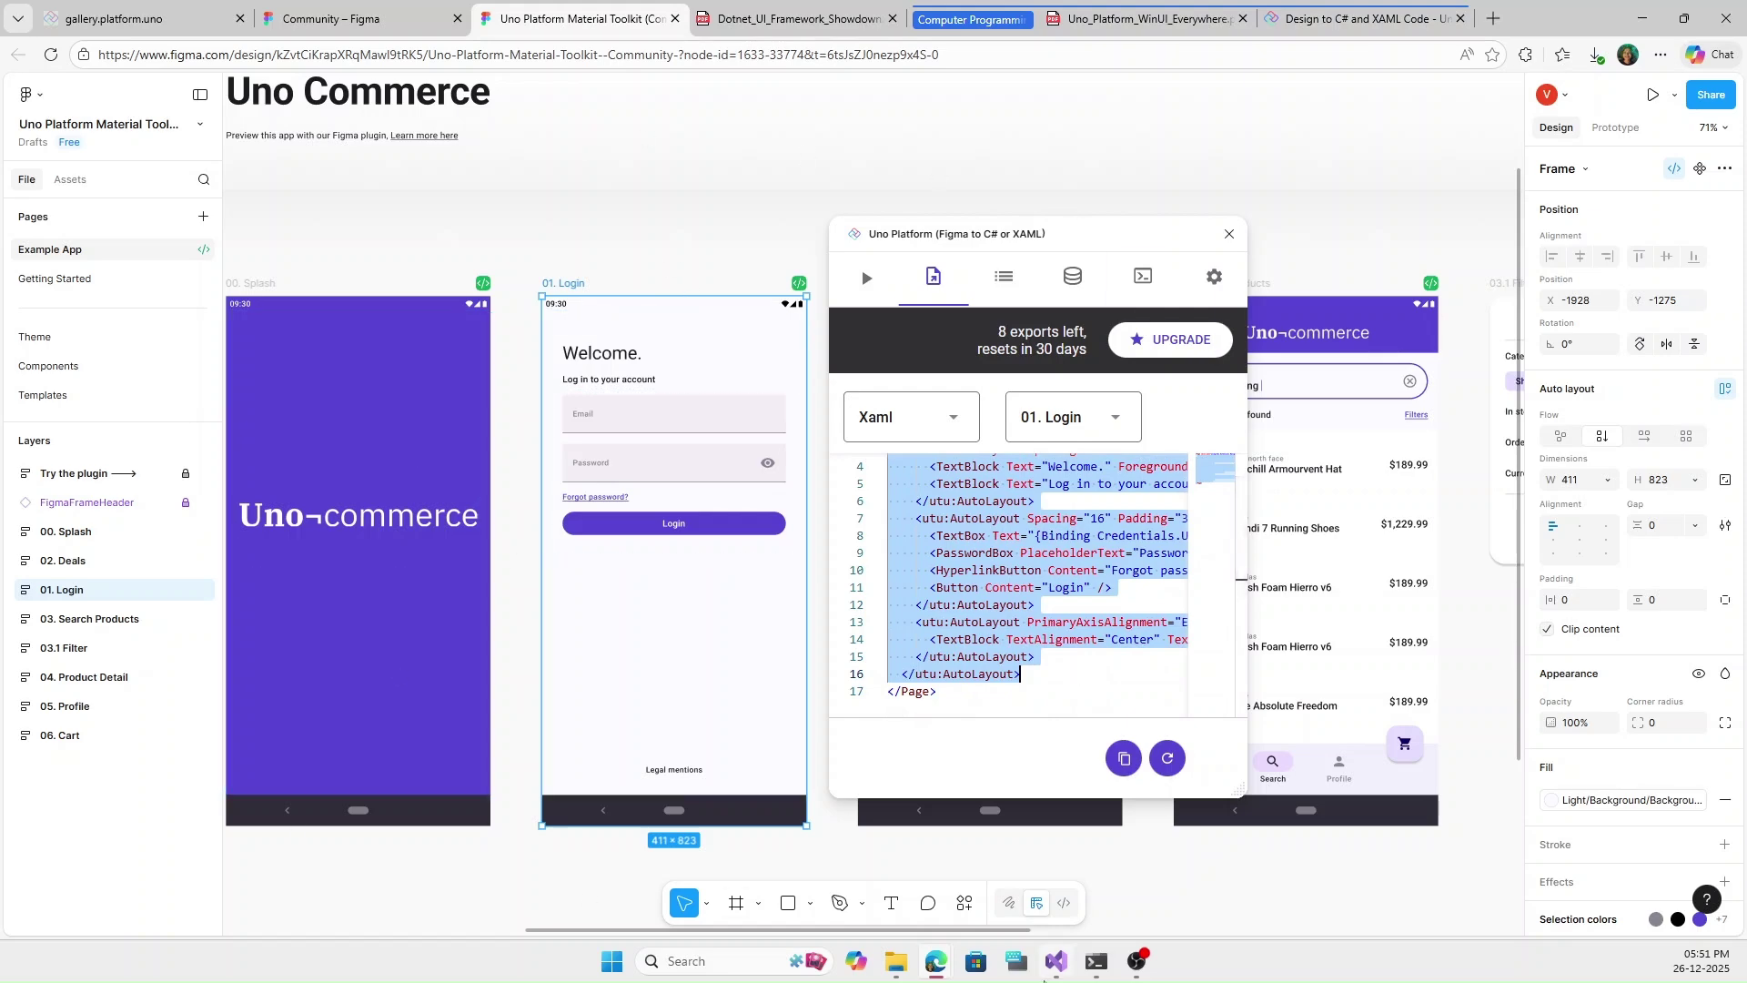
pyautogui.click(1057, 961)
# Maximize Visual Studio and comment out the sample TextBox and button on lines 22–26.
pyautogui.moveTo(150, 169); pyautogui.dragTo(1134, 291)
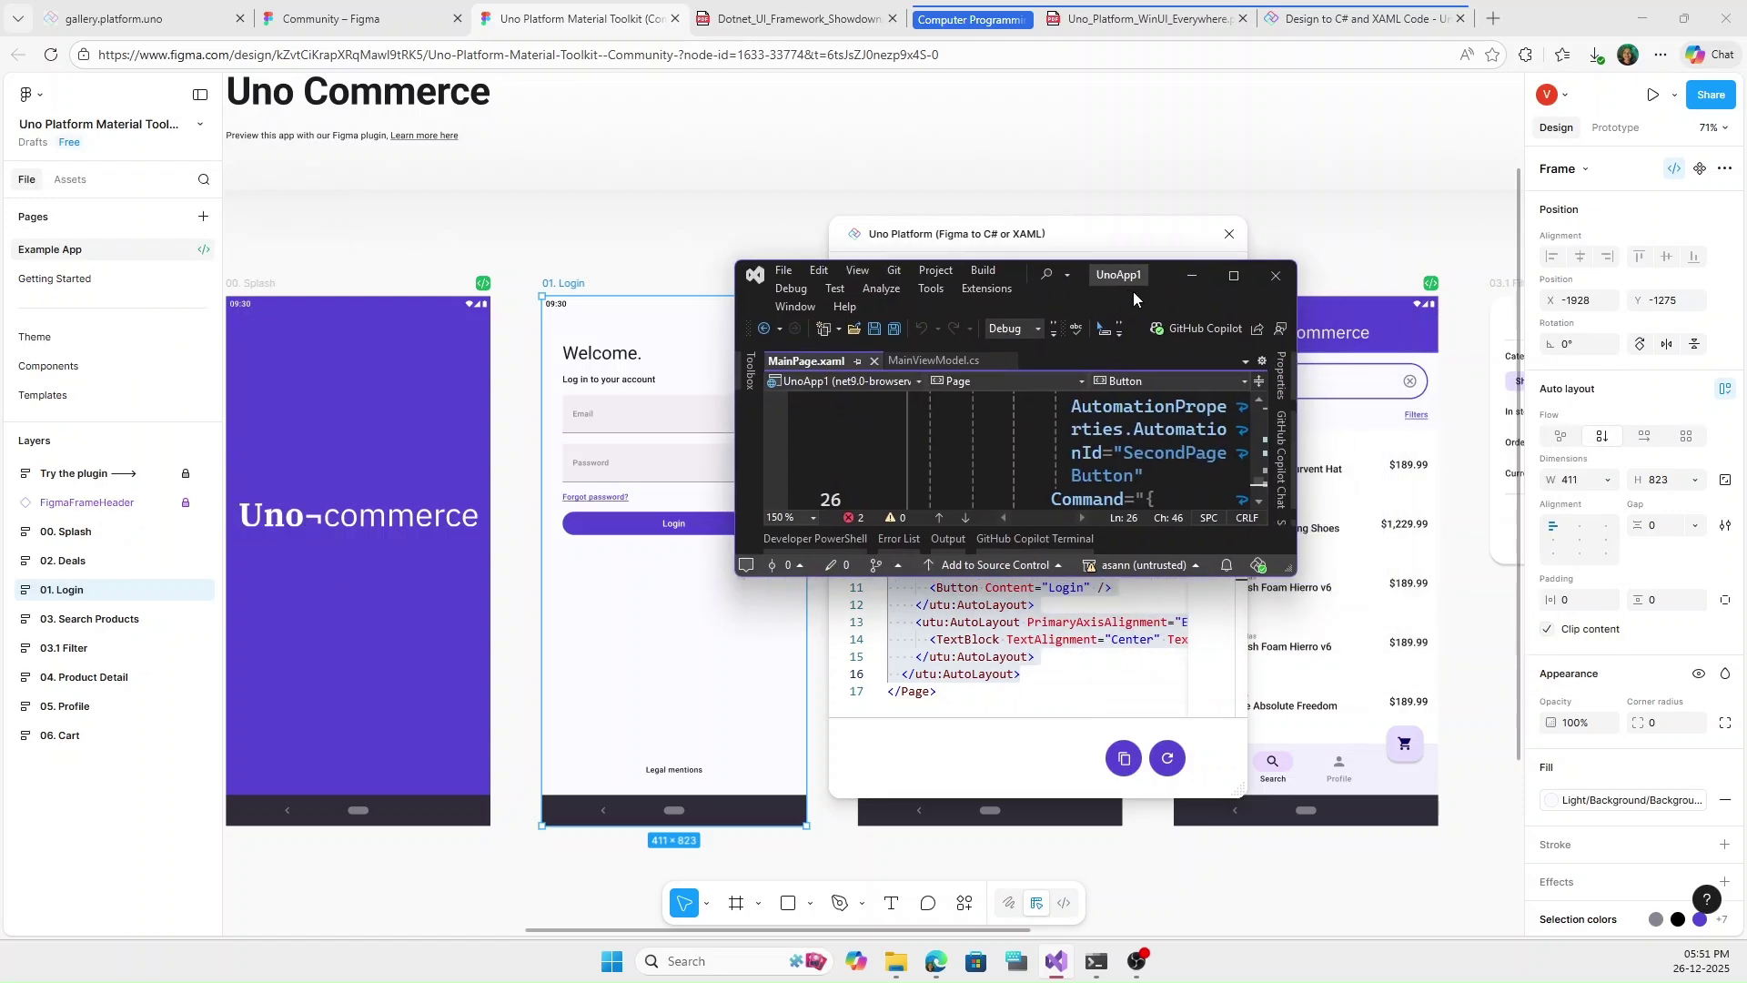
pyautogui.click(1236, 277)
pyautogui.scroll(8, 596, 374)
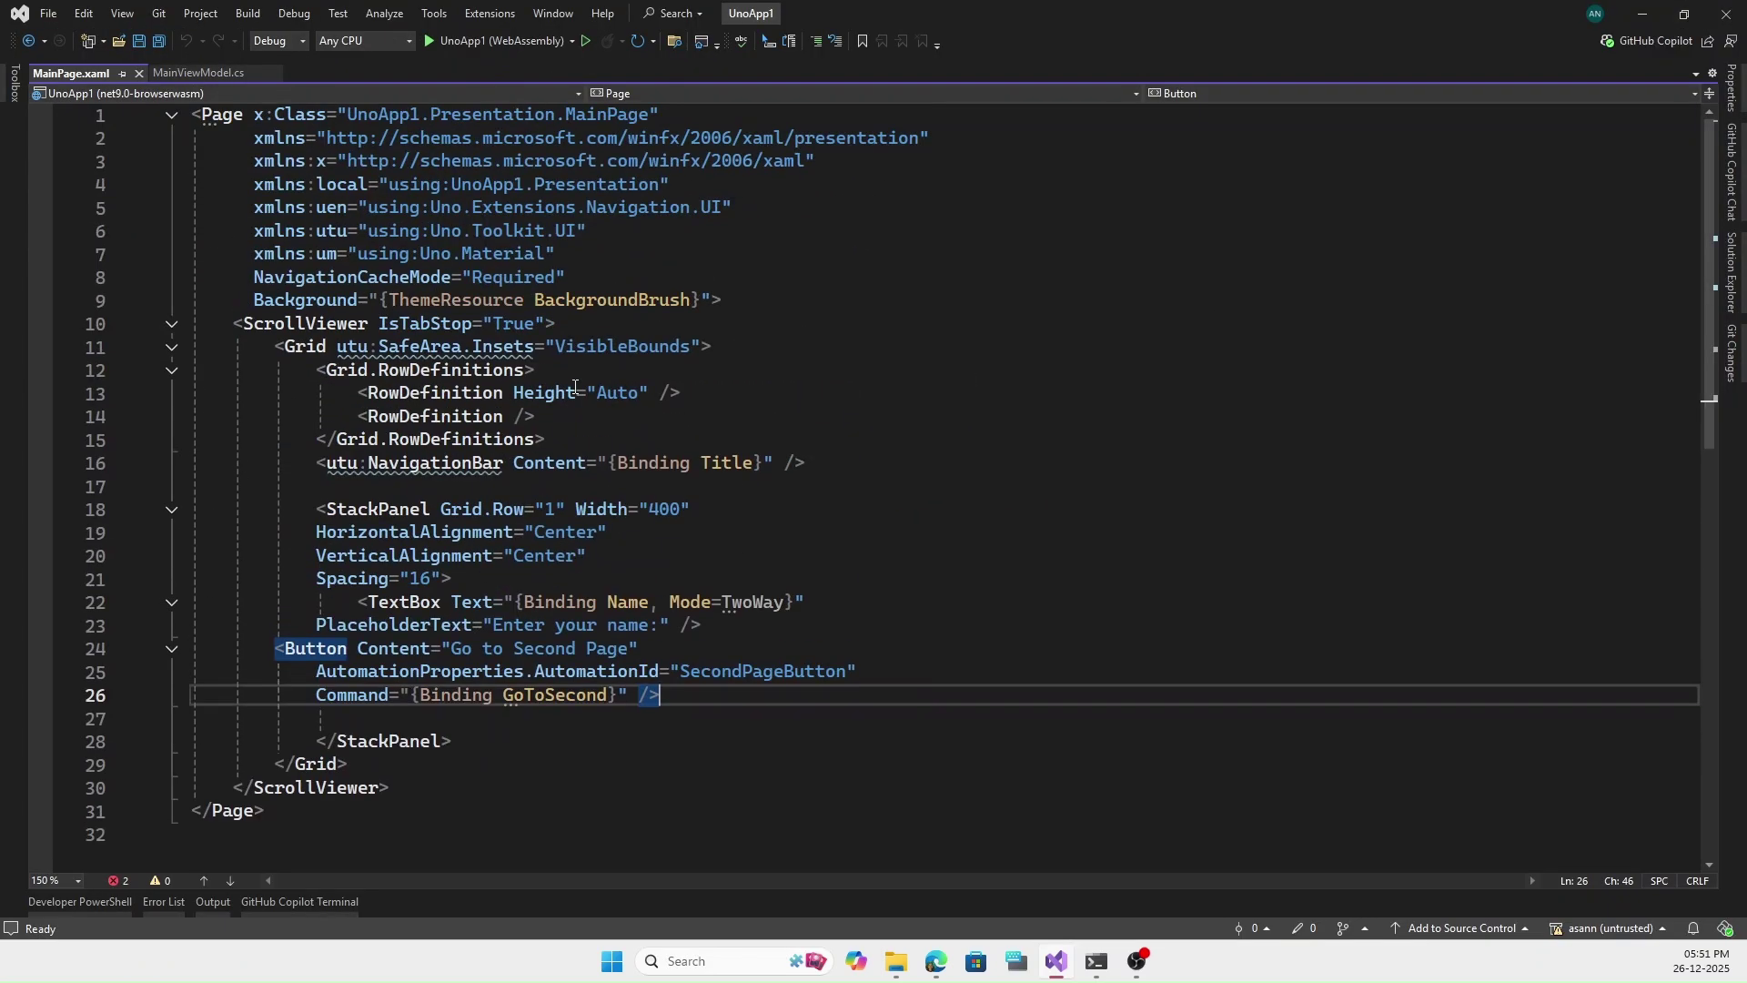
pyautogui.click(946, 527)
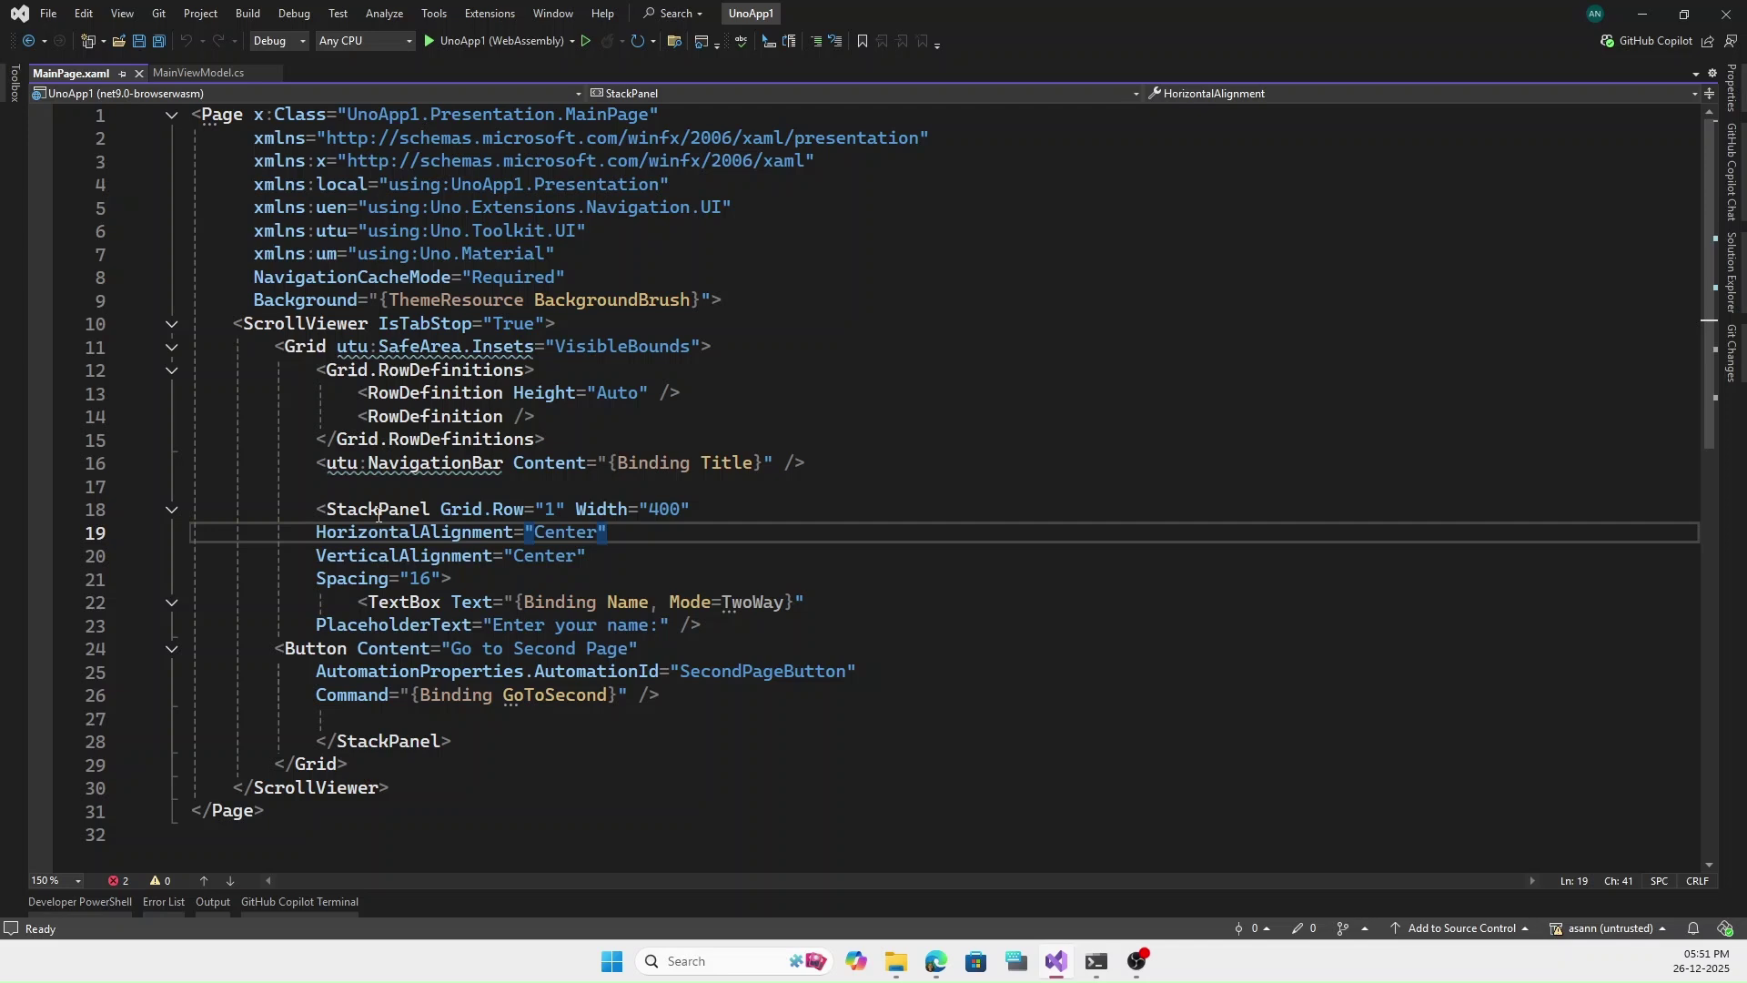
pyautogui.click(348, 508)
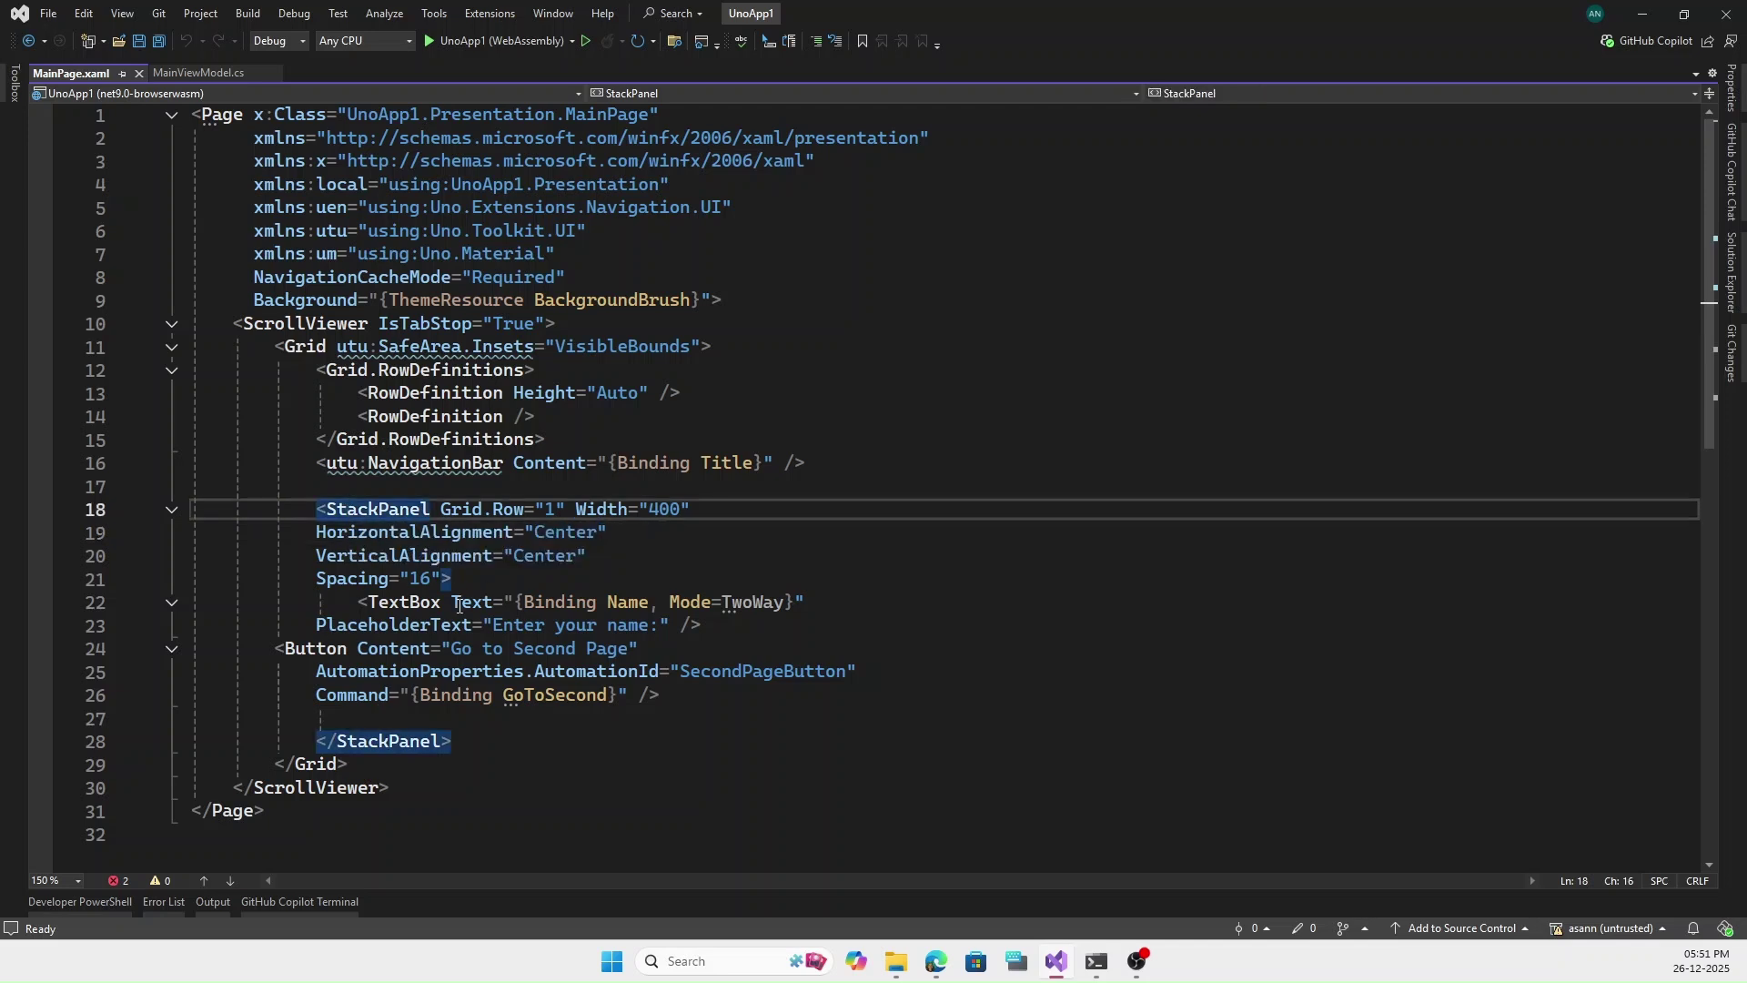
pyautogui.click(378, 602)
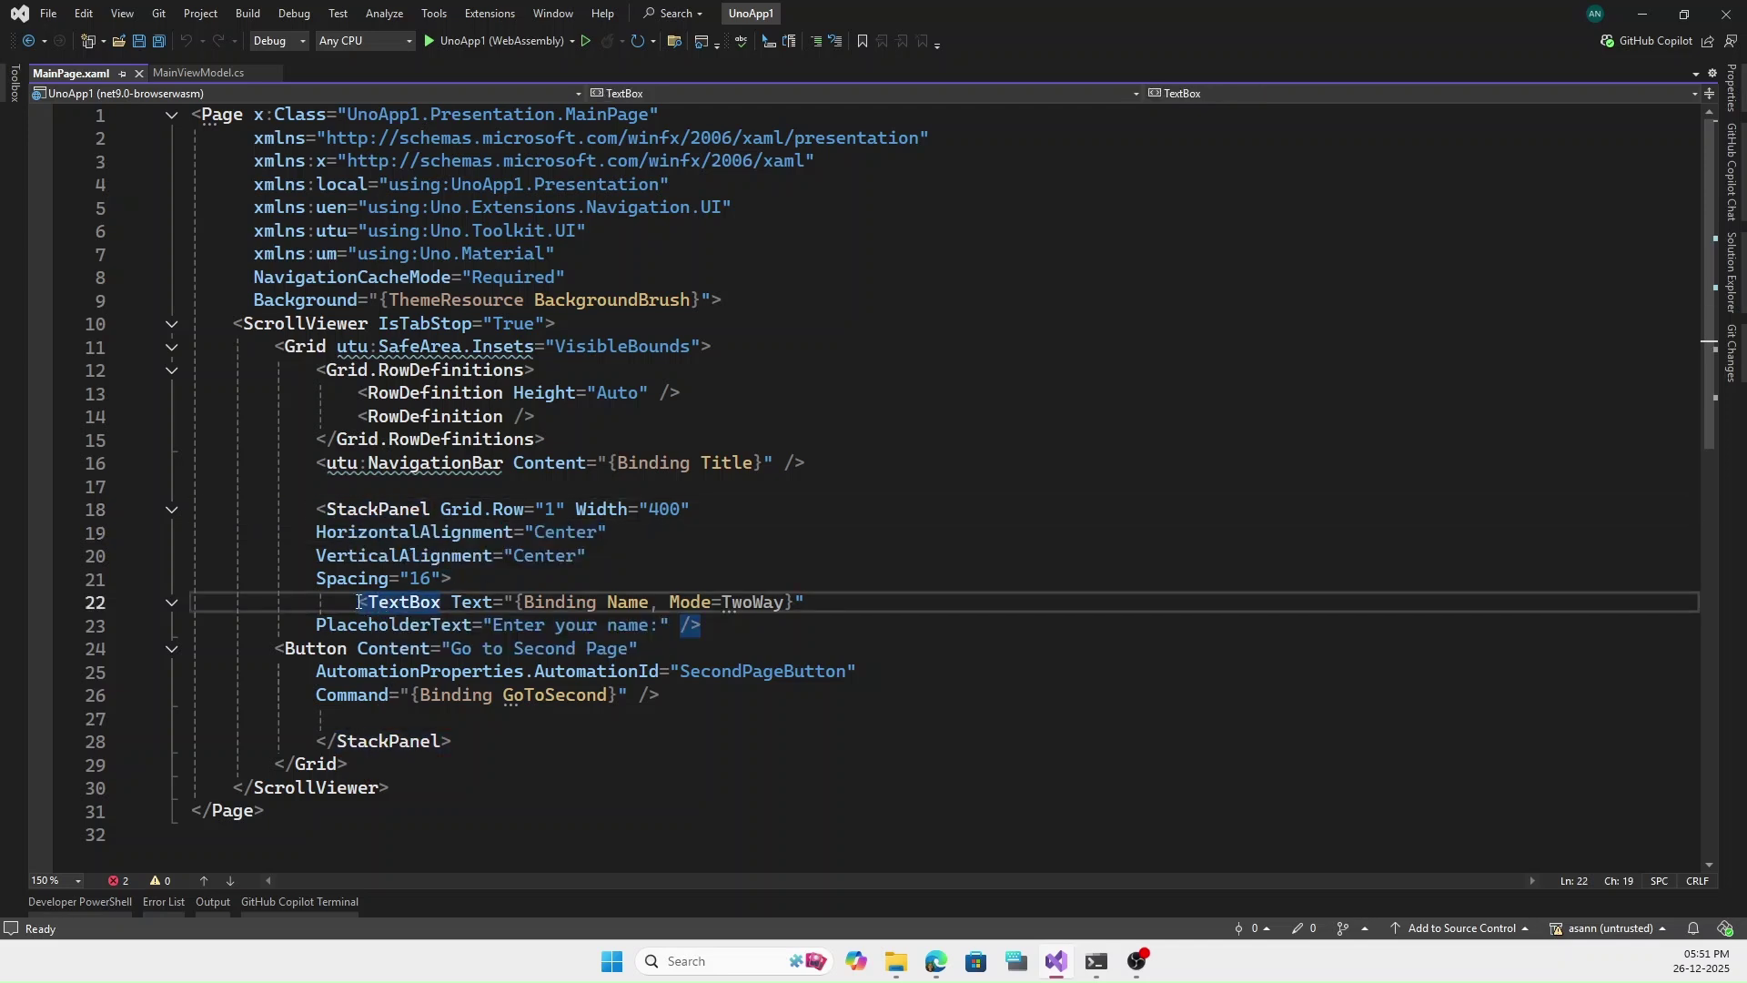
pyautogui.moveTo(359, 603); pyautogui.dragTo(662, 694)
pyautogui.click(835, 48)
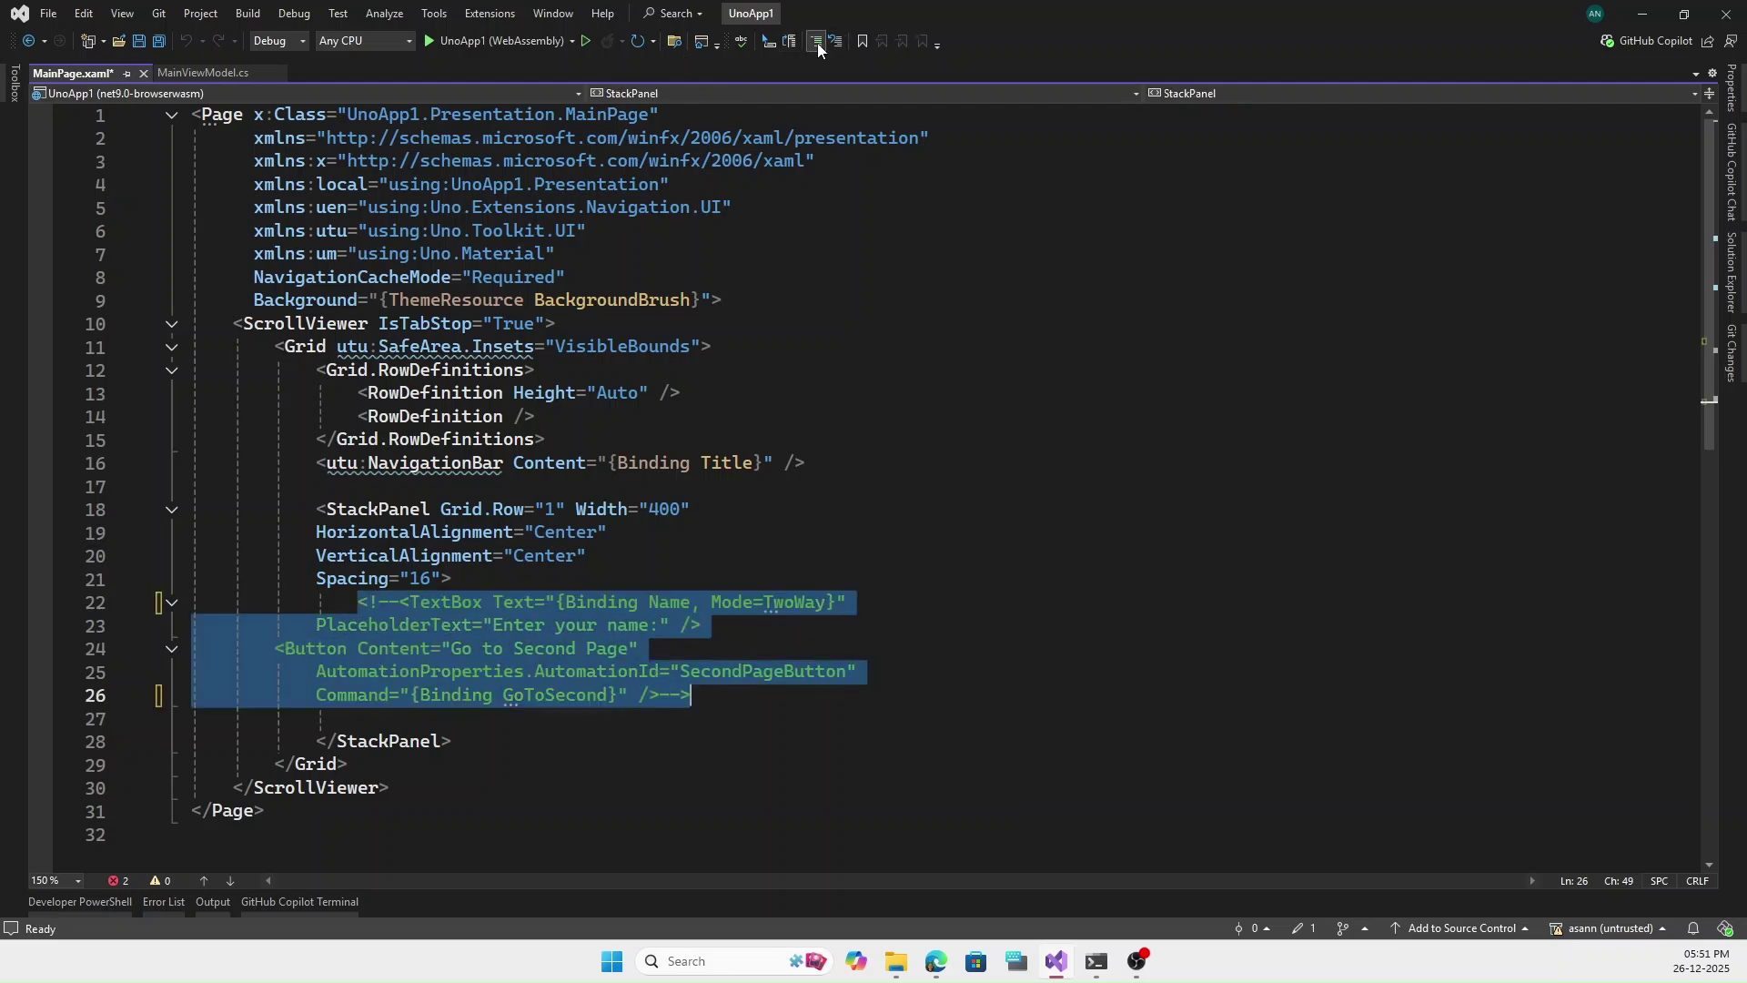
# Paste the exported Login XAML below the commented block and save MainPage.xaml.
pyautogui.click(725, 691)
pyautogui.press('Return')
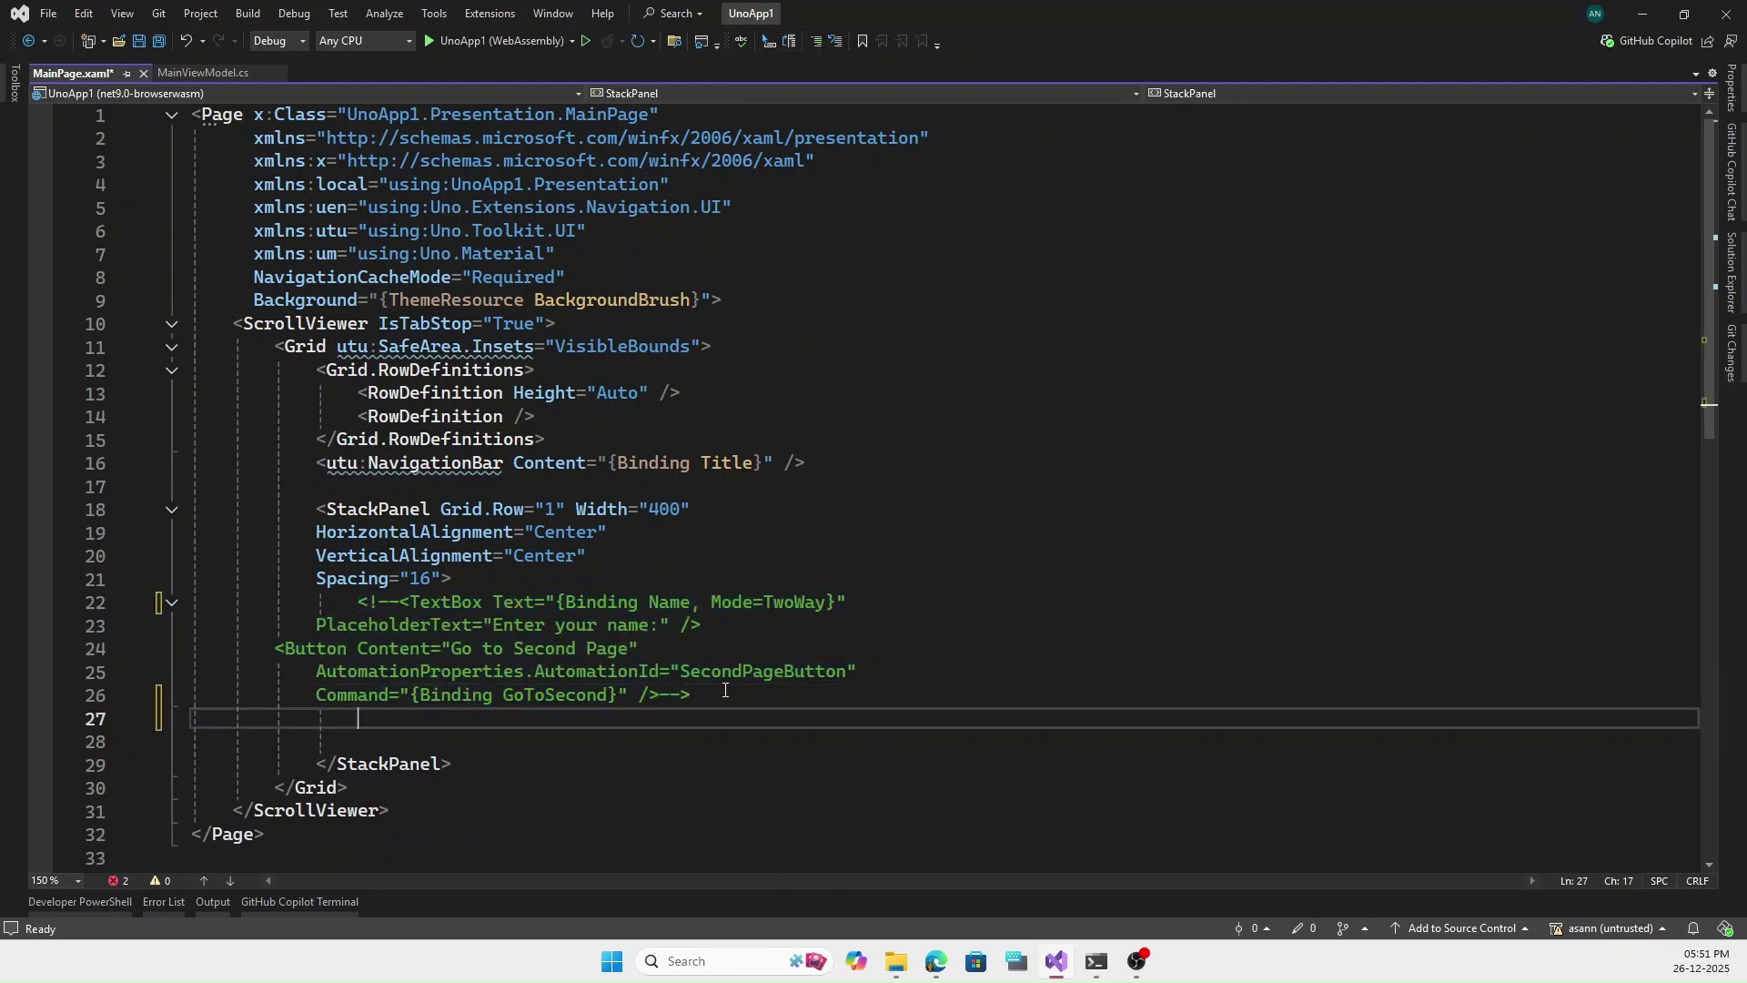
pyautogui.press('Return')
pyautogui.hotkey('ctrl', 'v')
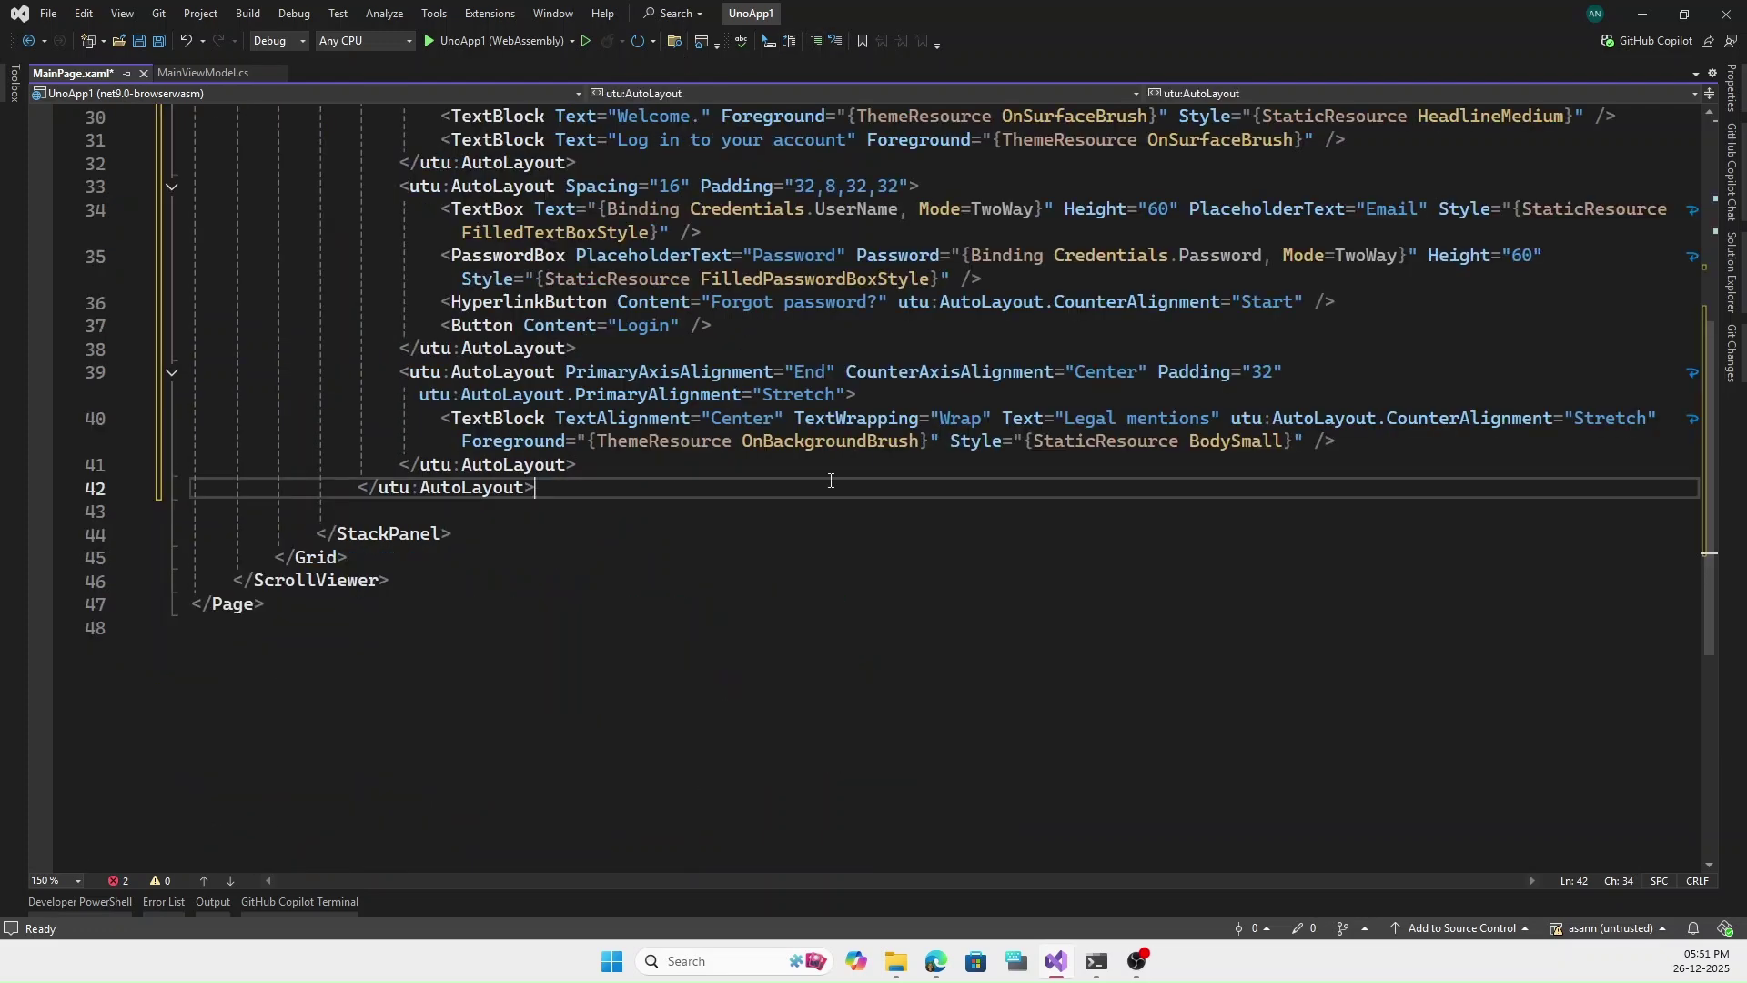
pyautogui.scroll(4, 725, 690)
pyautogui.click(159, 43)
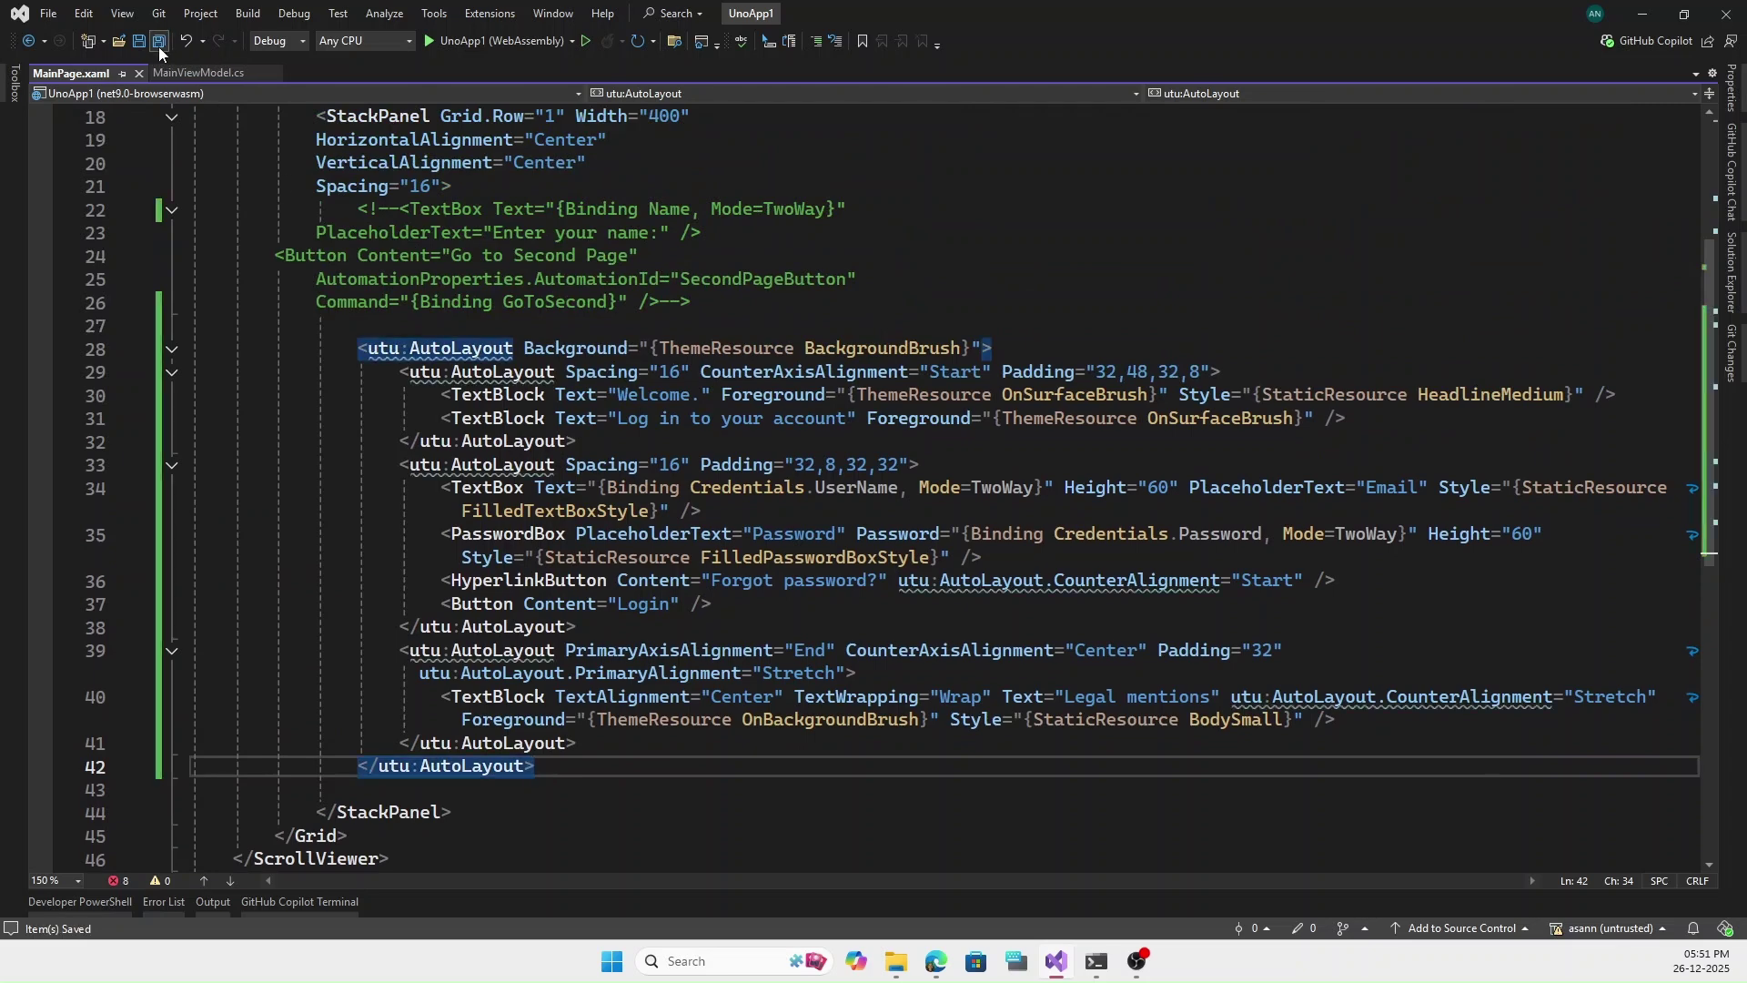
# Launch the WebAssembly build and test its Email and Password fields in Edge.
pyautogui.click(508, 42)
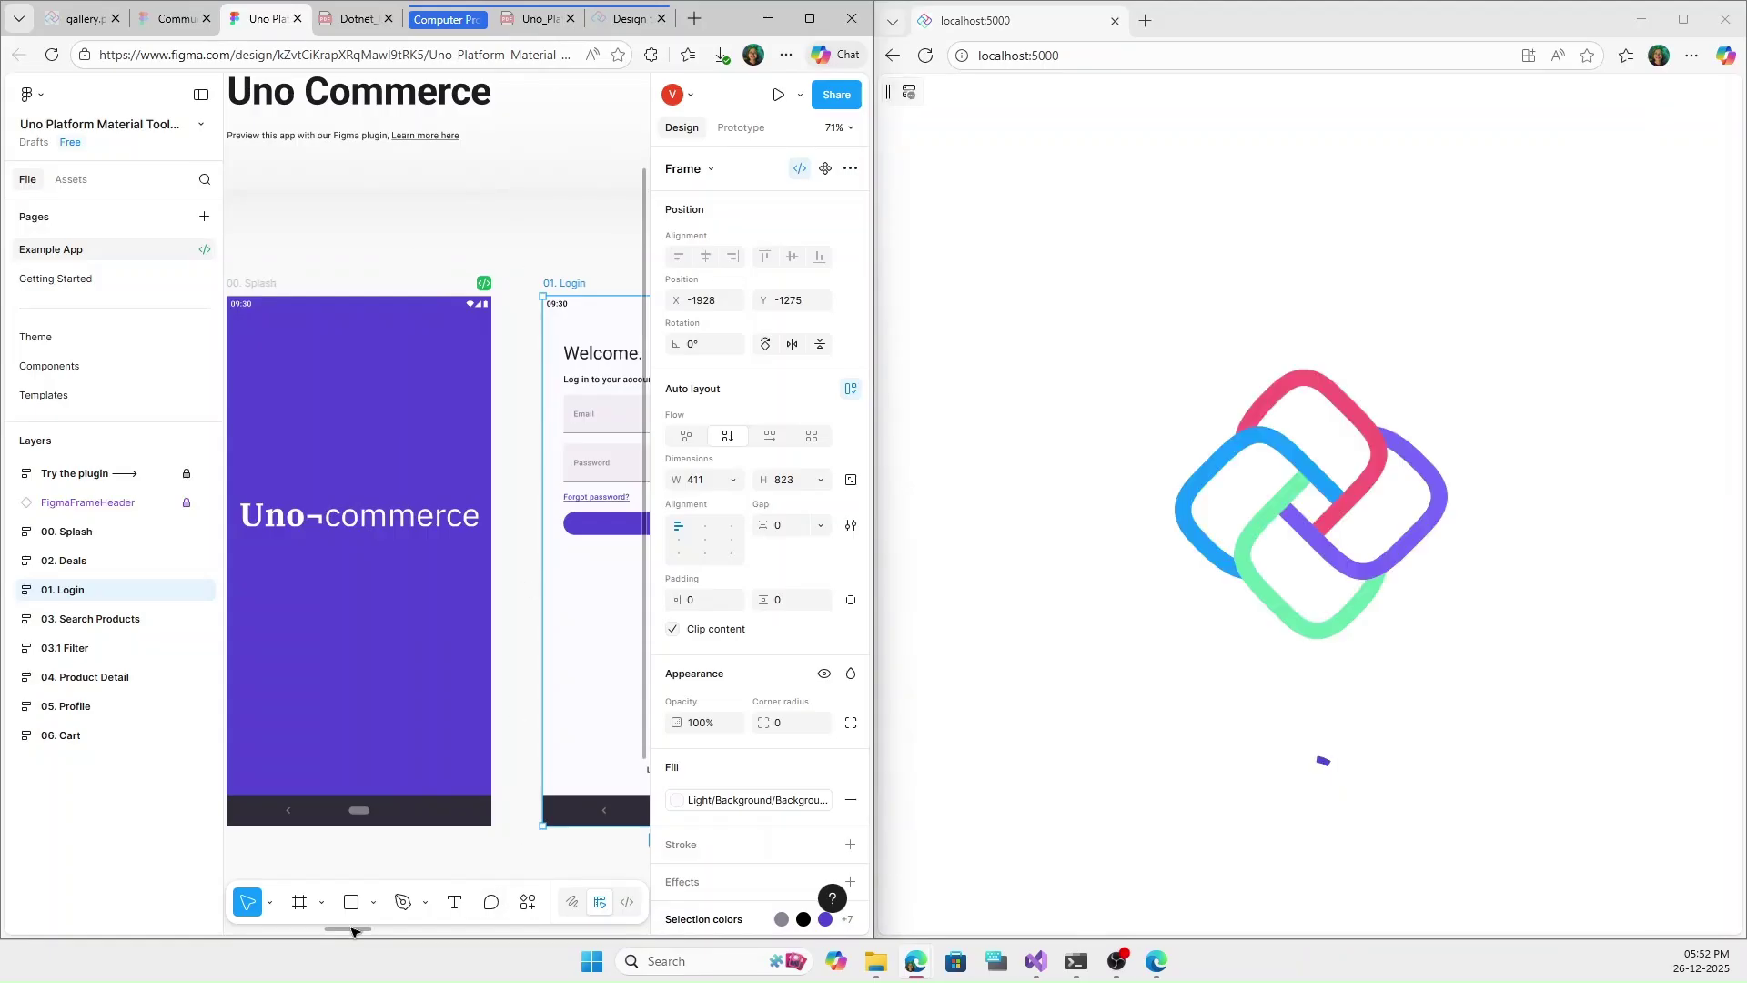
pyautogui.moveTo(358, 932); pyautogui.dragTo(386, 934)
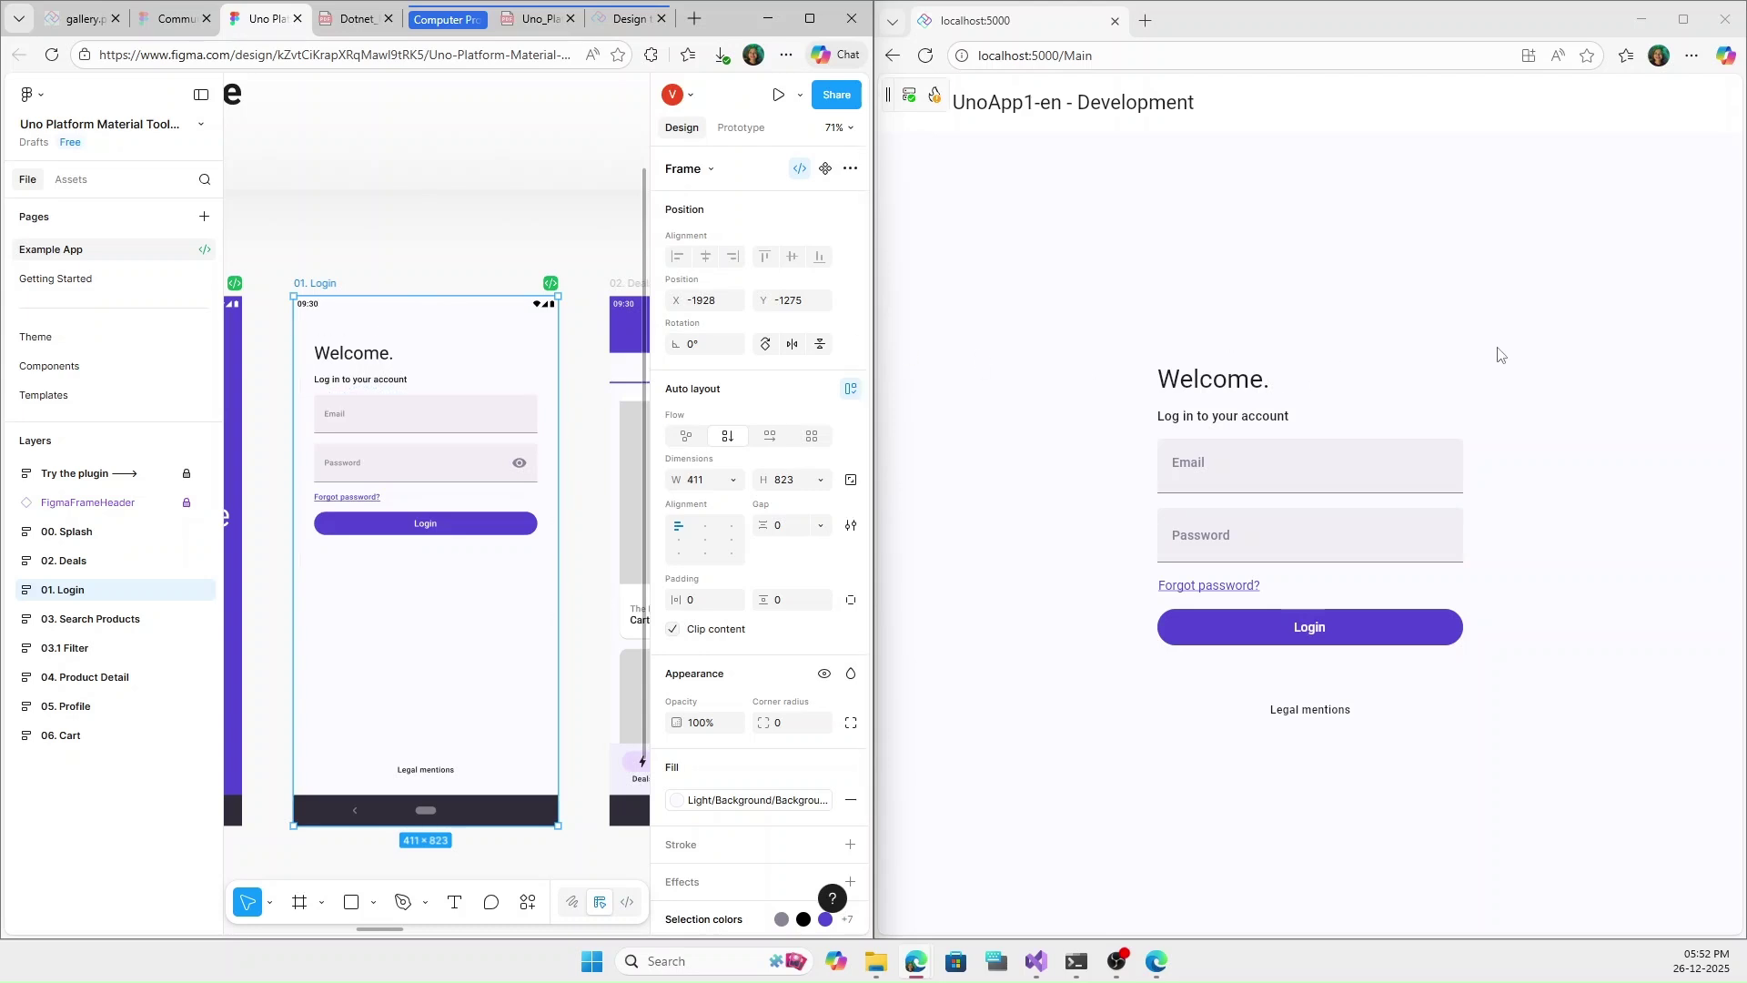
pyautogui.click(1270, 464)
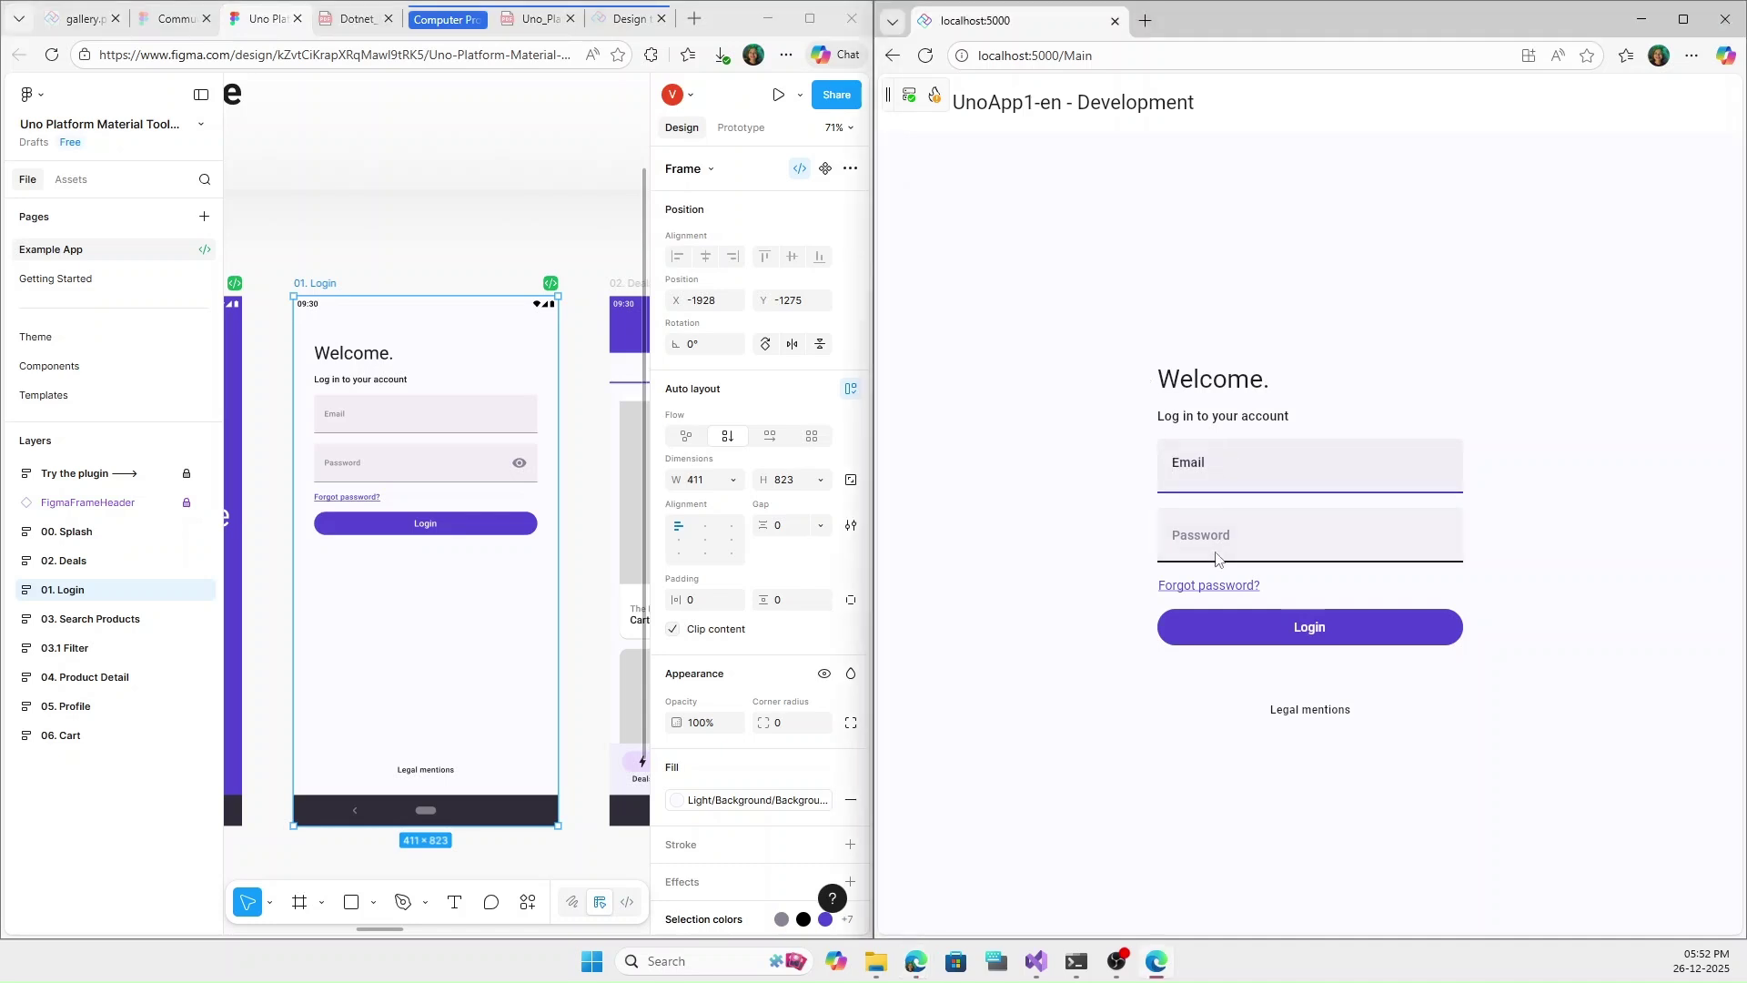
pyautogui.click(1262, 539)
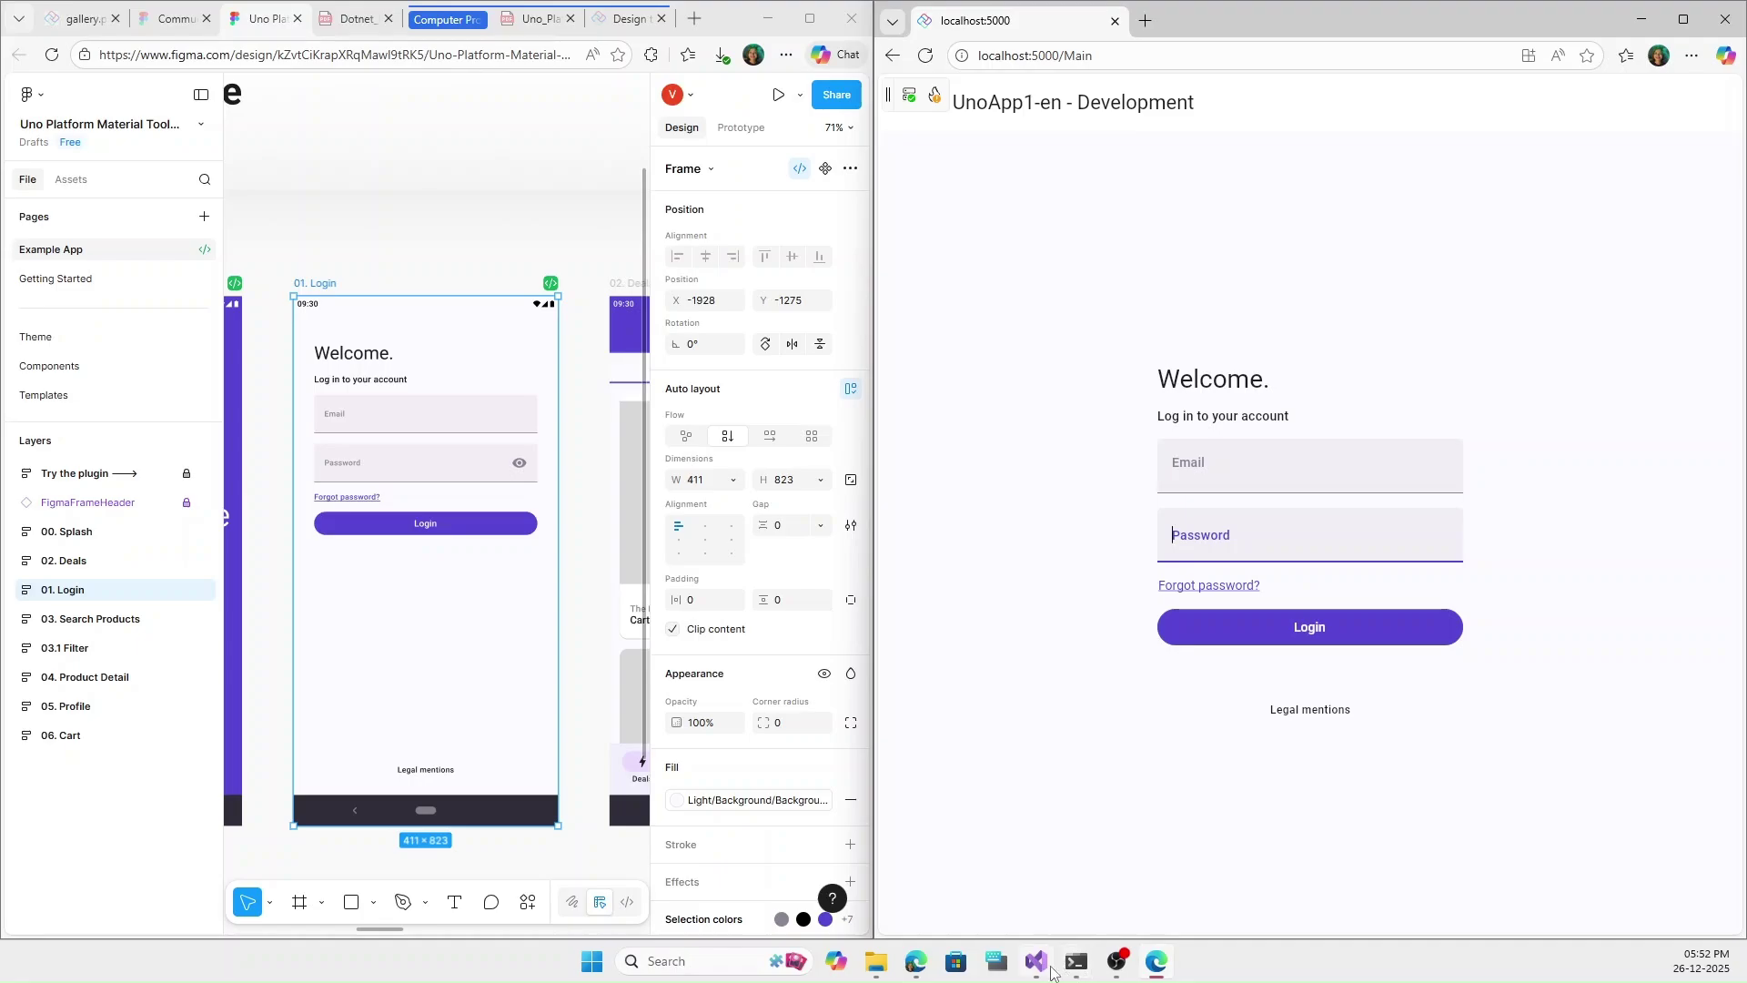
pyautogui.click(1036, 962)
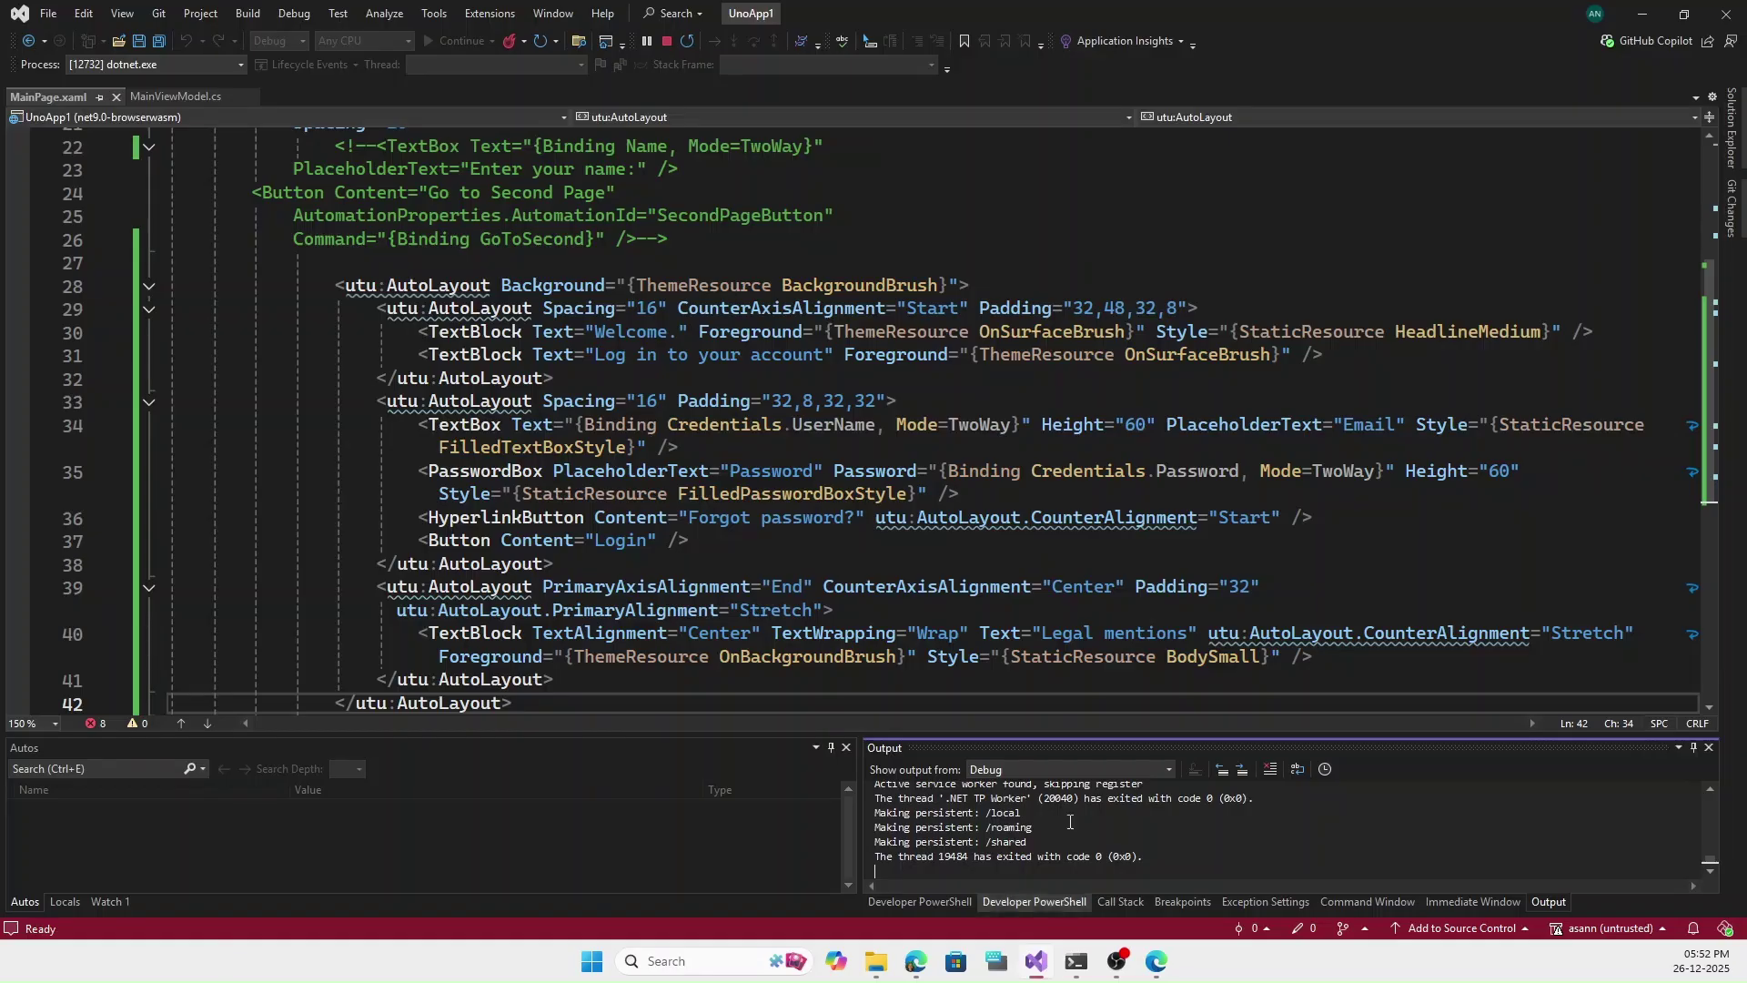
# Stop the web app and switch the startup target to UnoApp1 (Desktop).
pyautogui.click(667, 42)
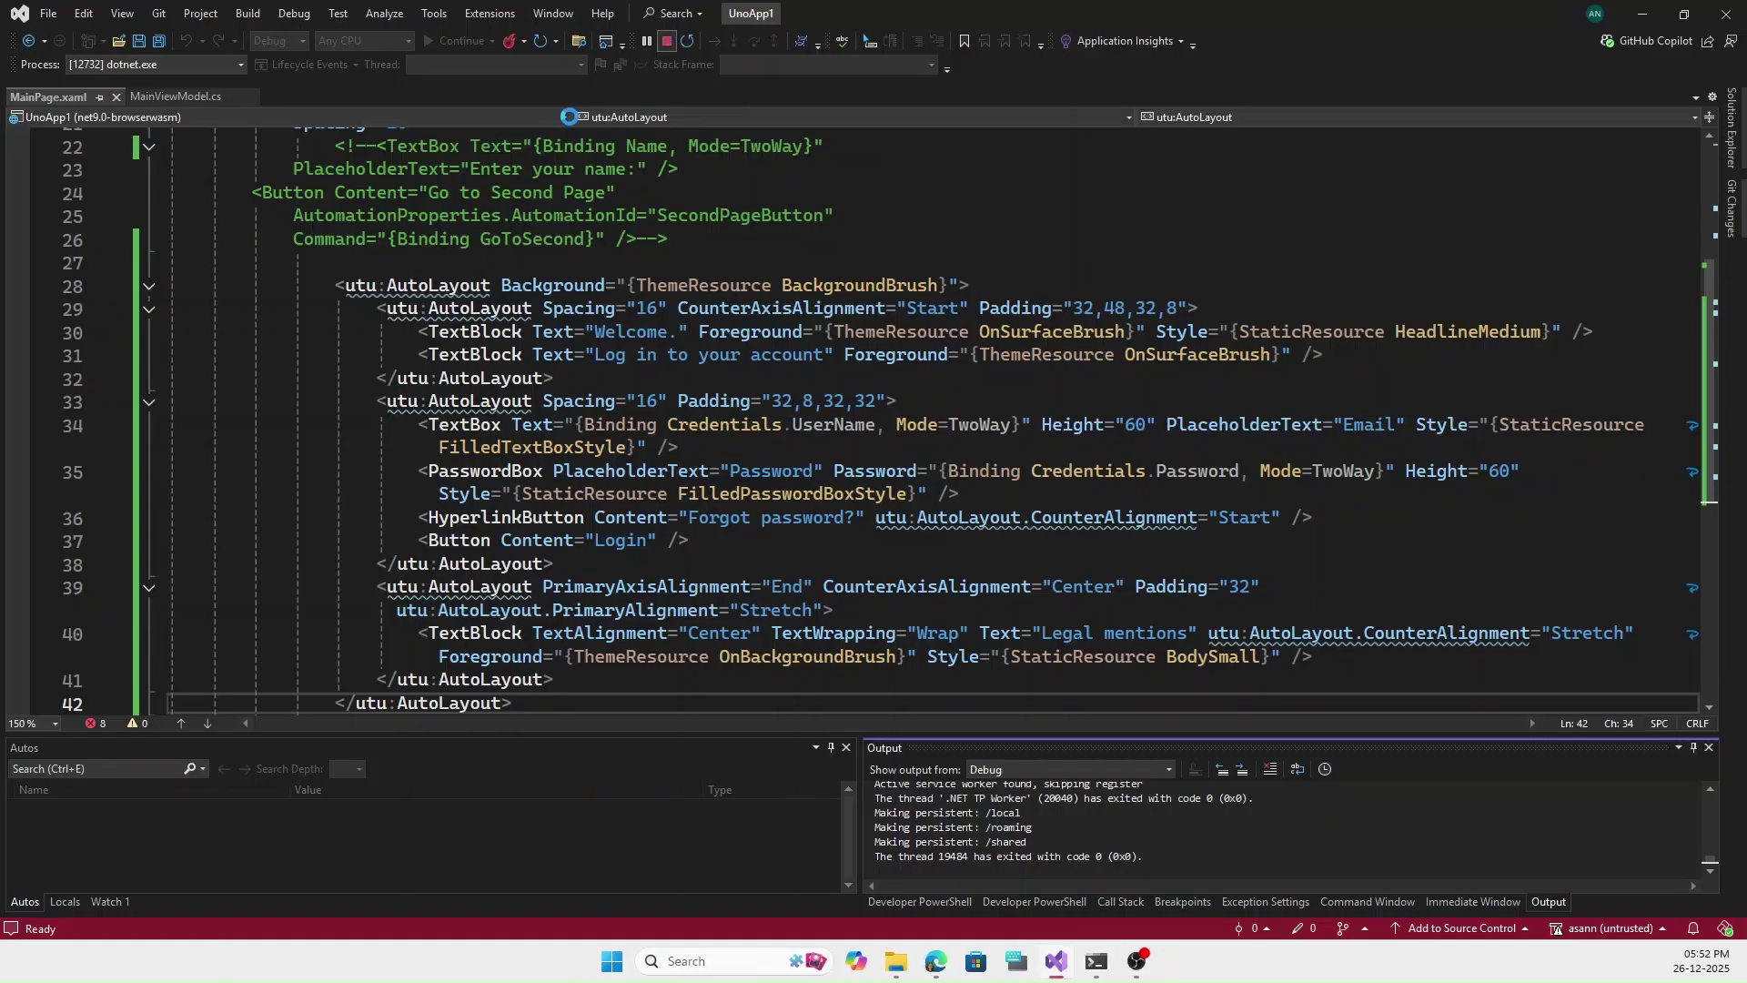
pyautogui.click(571, 41)
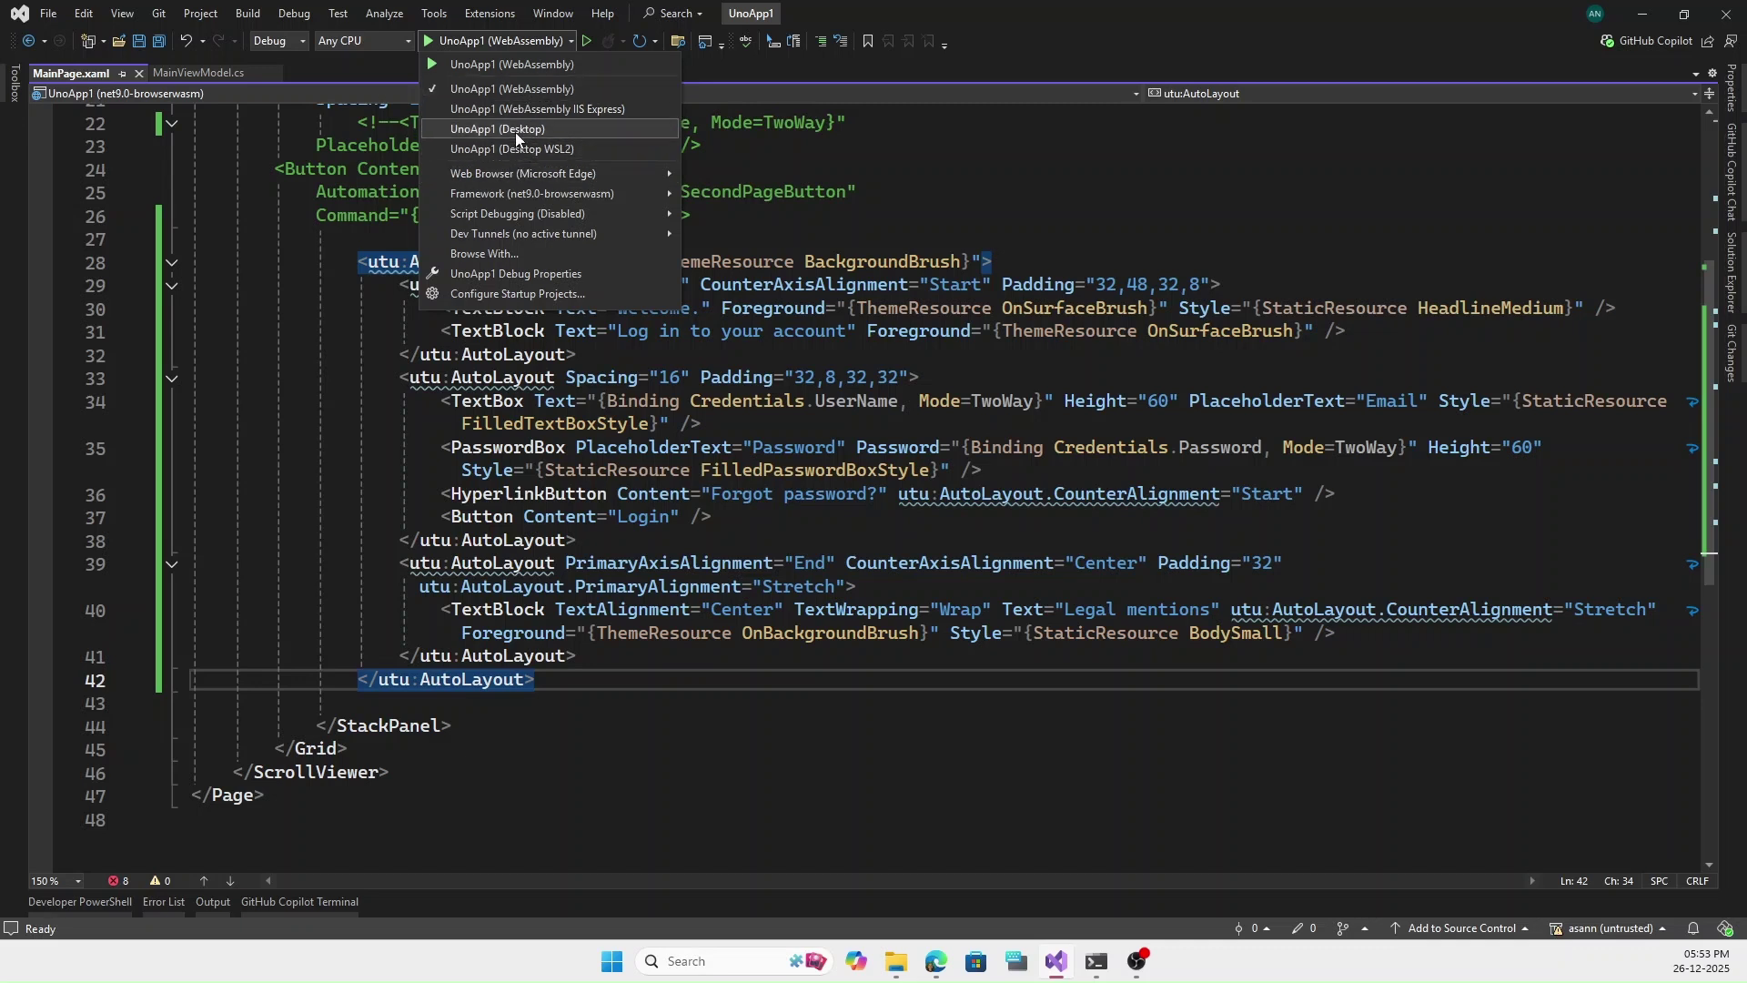
pyautogui.click(514, 131)
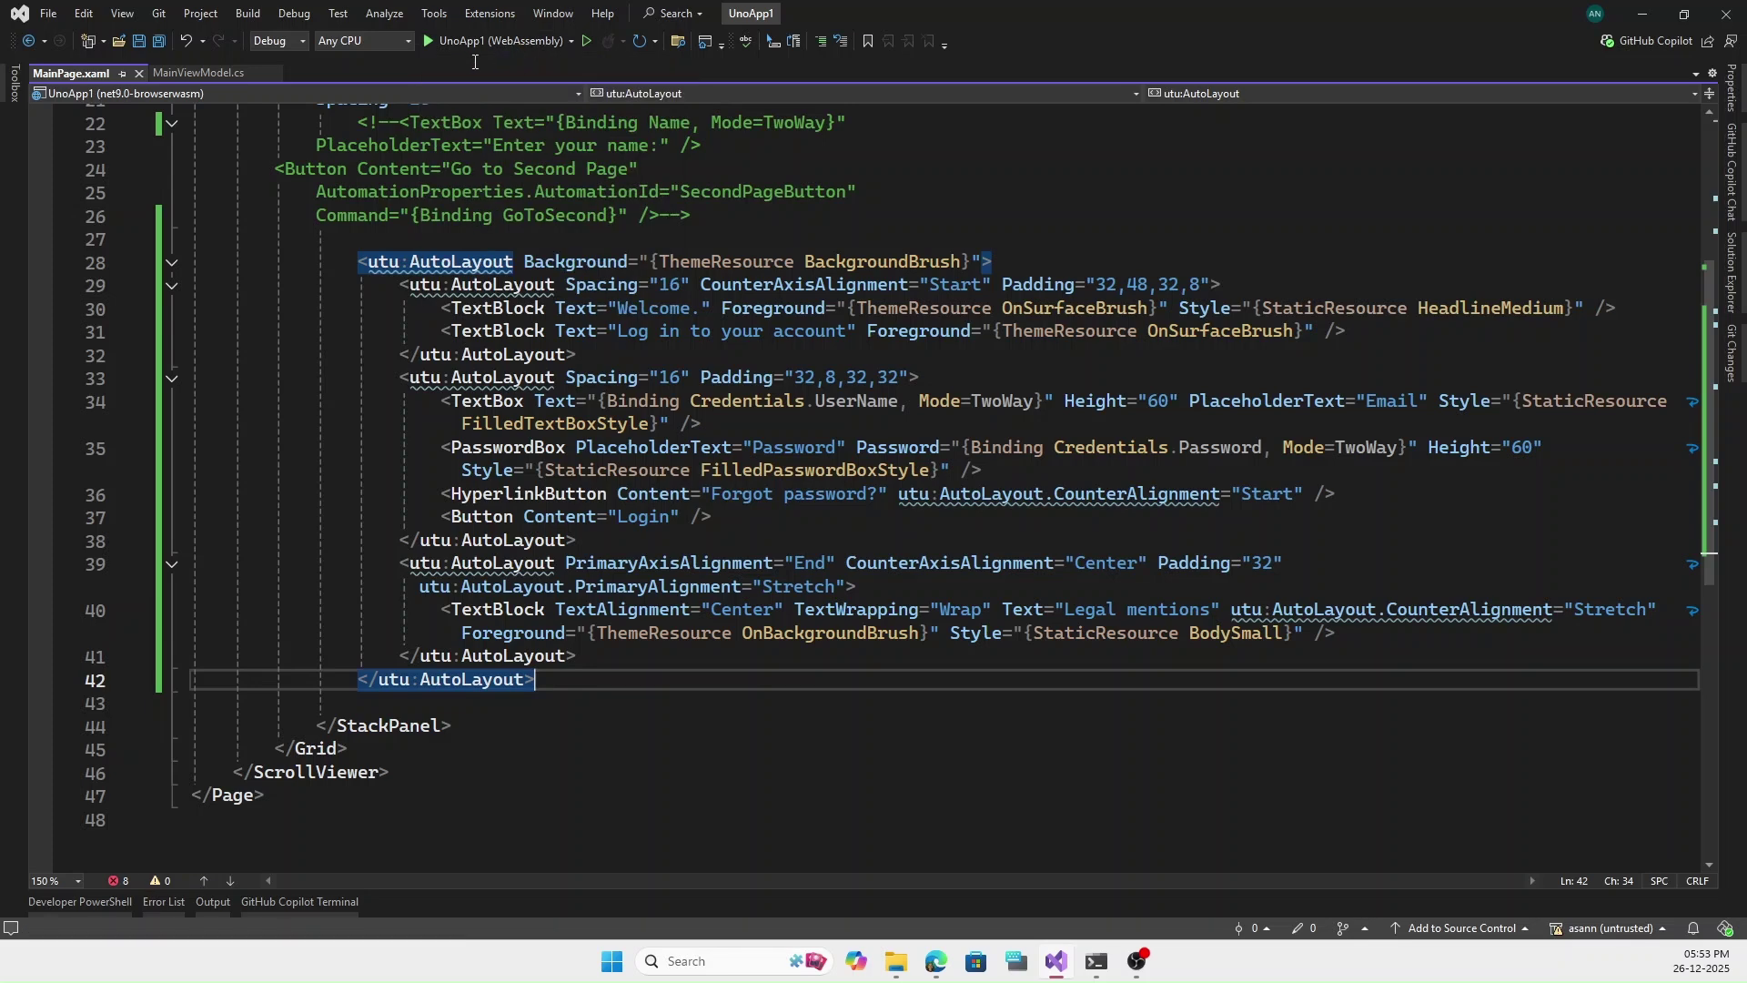
# Launch the desktop app, test its Email field, then stop debugging.
pyautogui.click(466, 42)
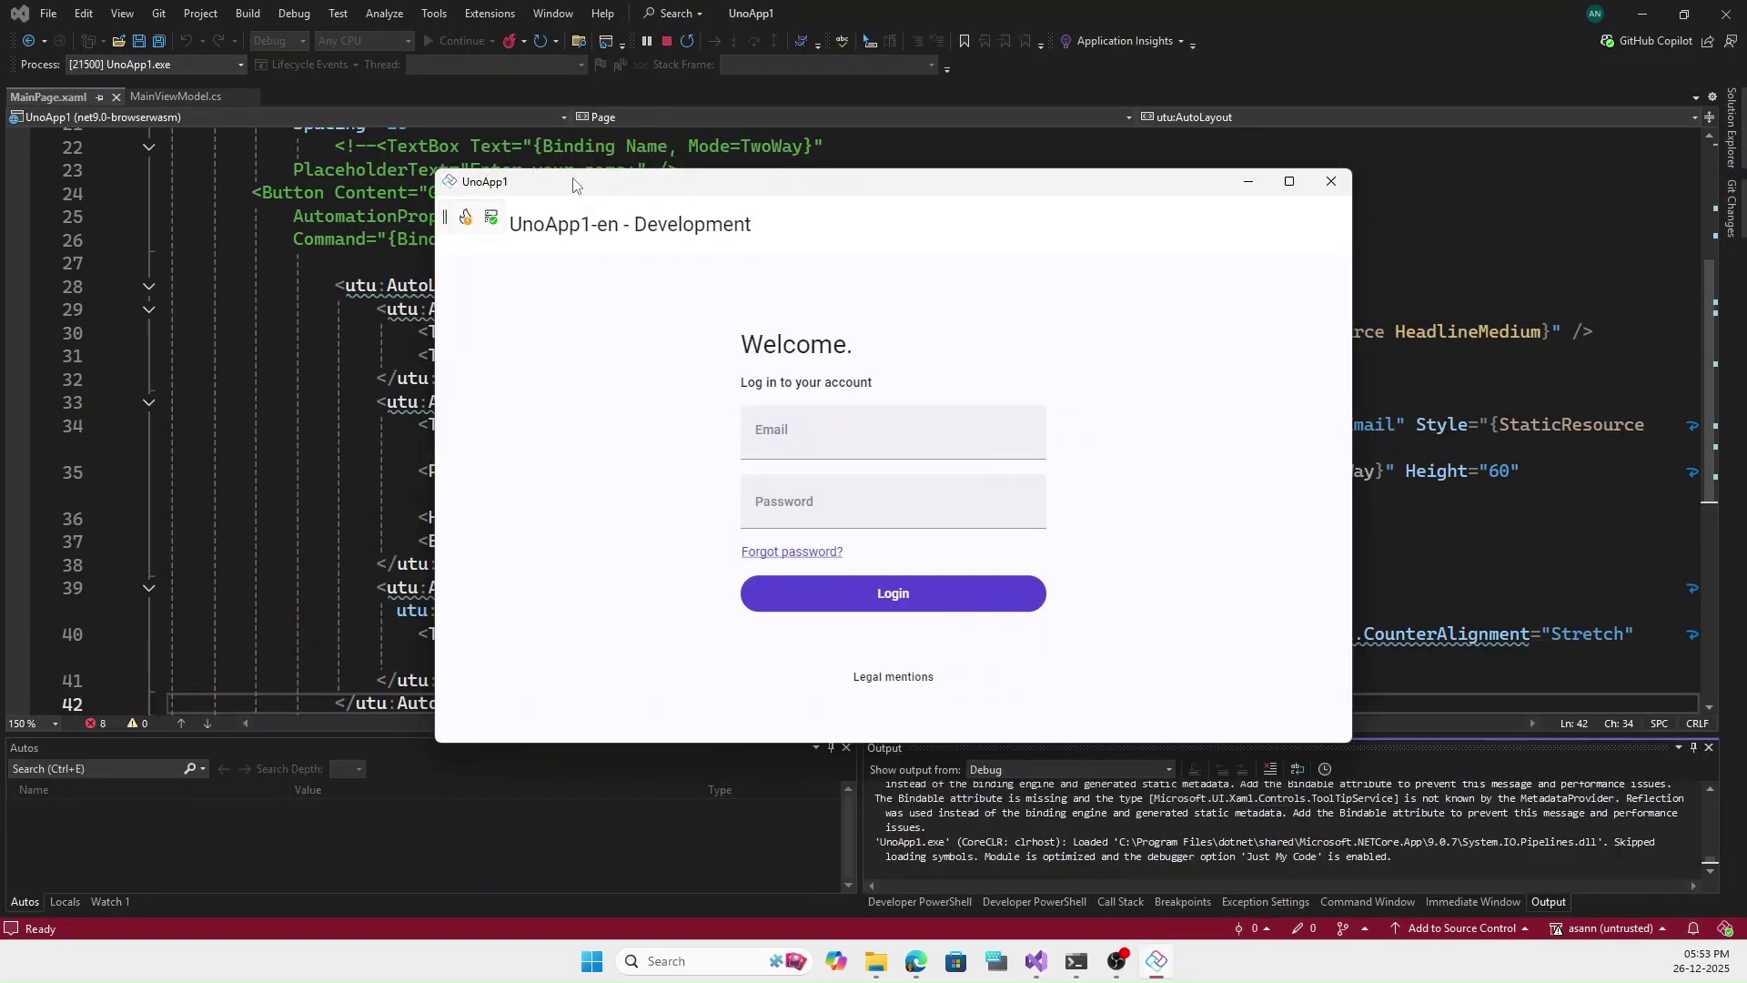
pyautogui.moveTo(574, 185); pyautogui.dragTo(570, 153)
pyautogui.click(808, 399)
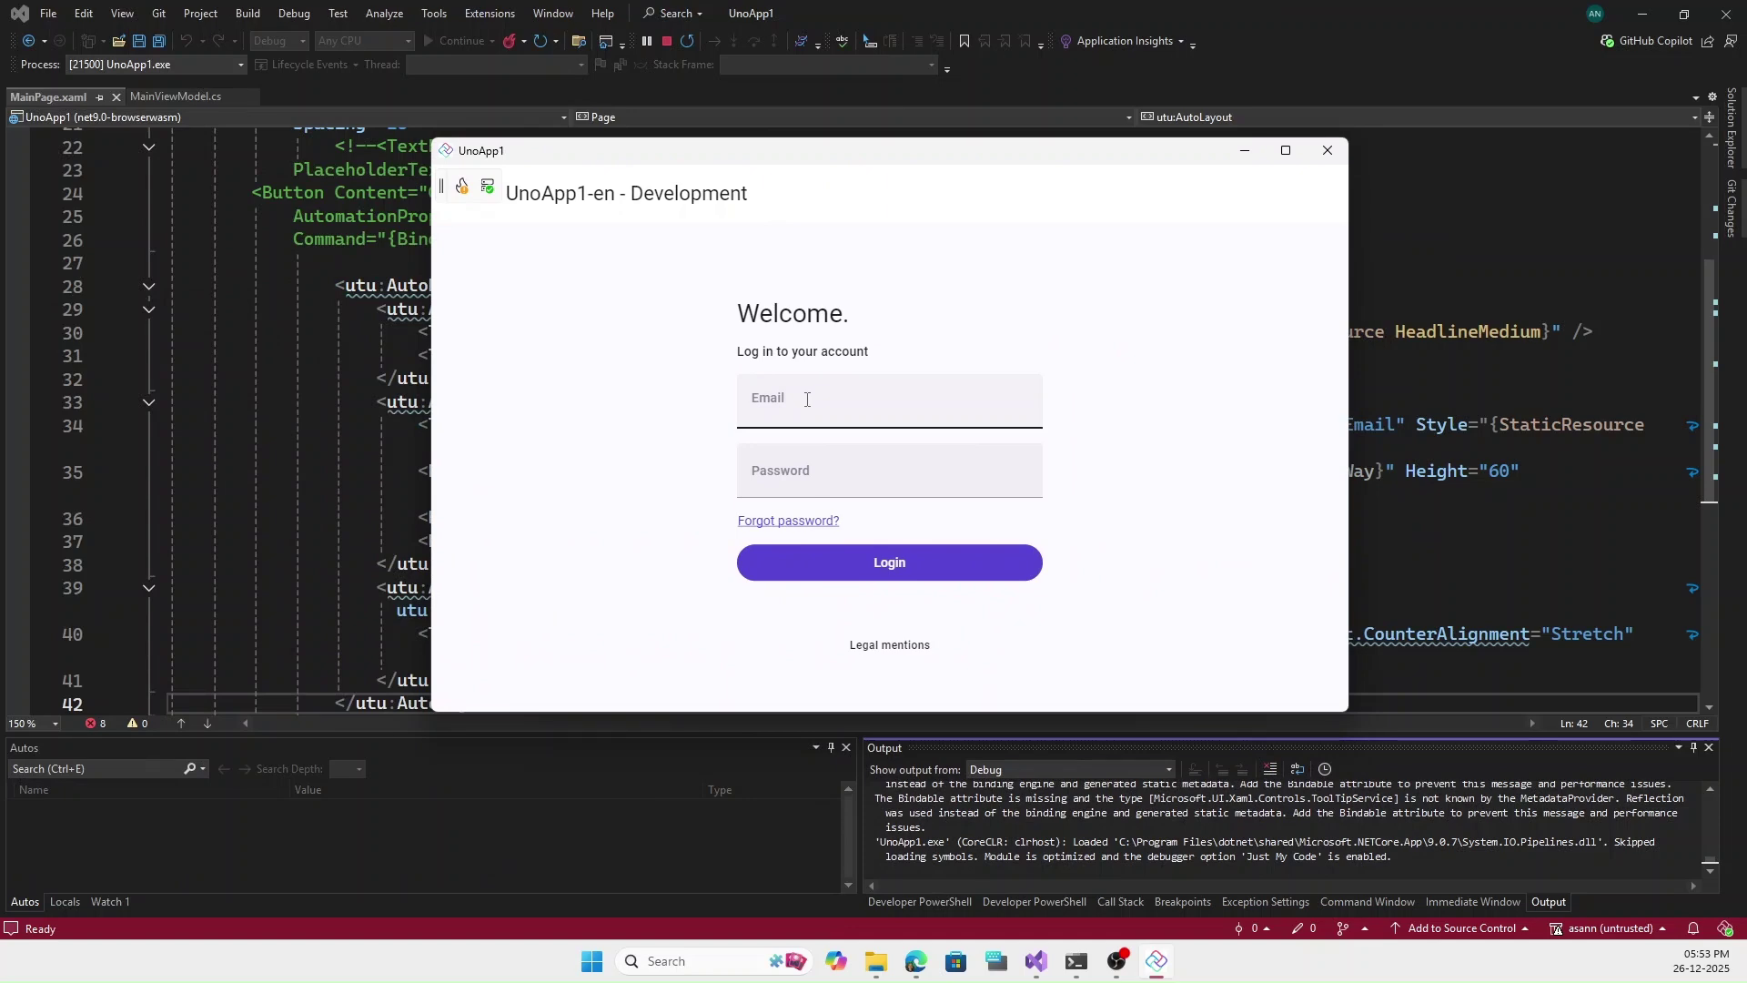
pyautogui.click(667, 48)
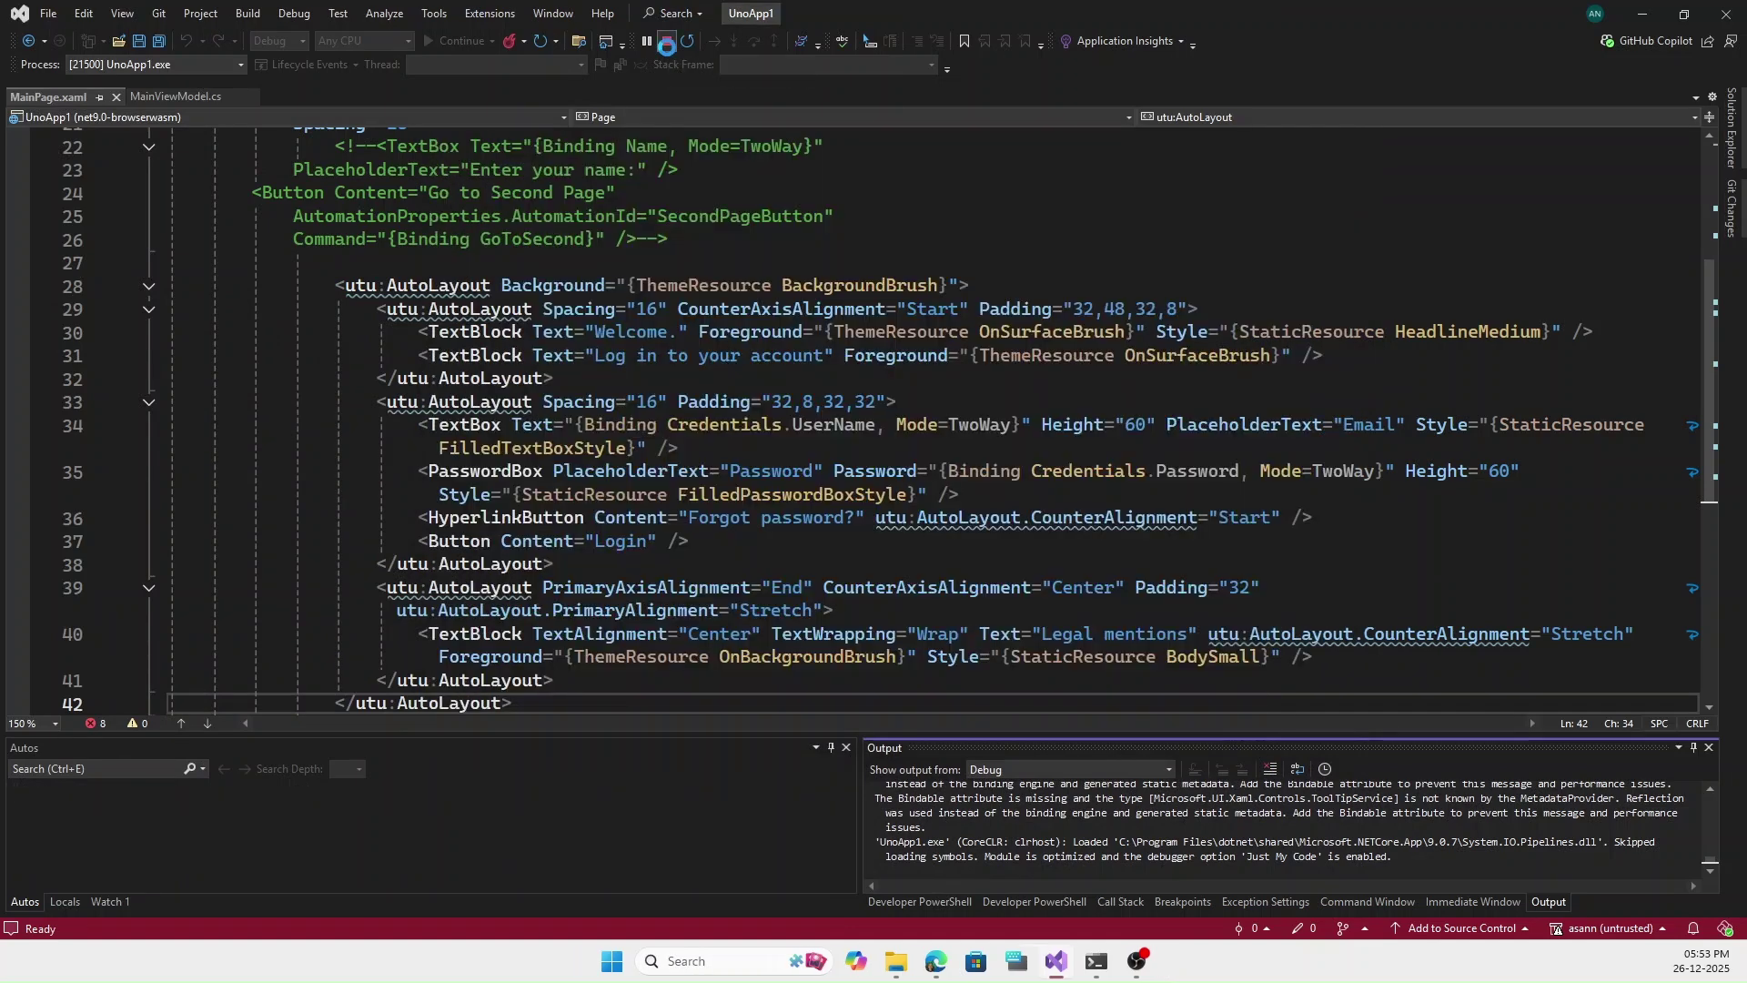